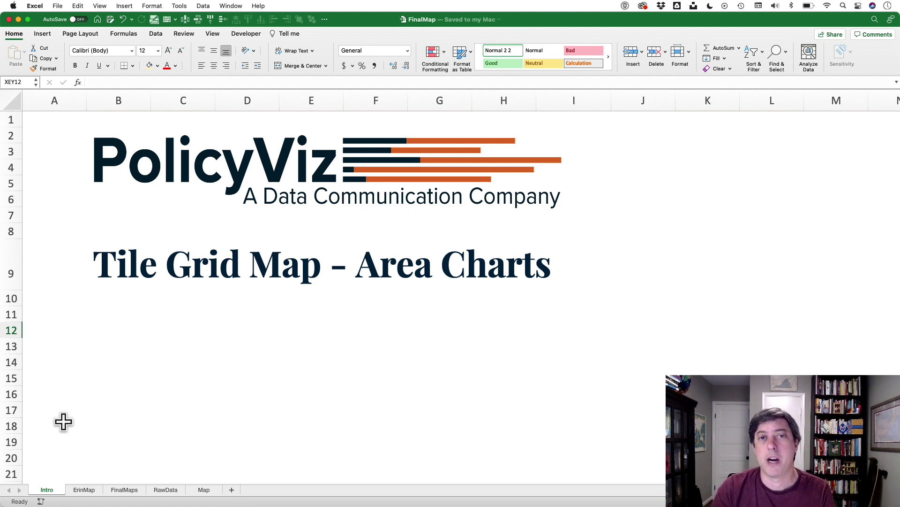
- View the inspiration tweet on the ErinMap sheet, then switch to the FinalMaps sheet
left_click(90, 492)
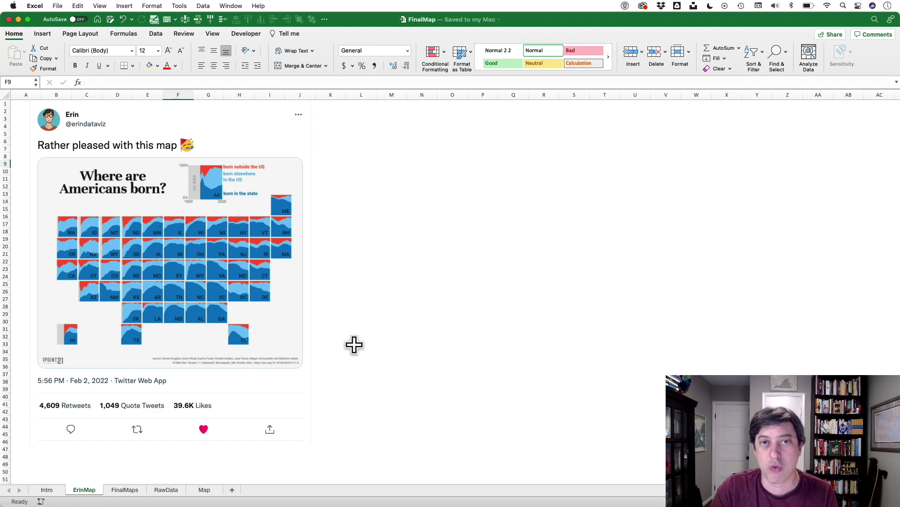
left_click(125, 490)
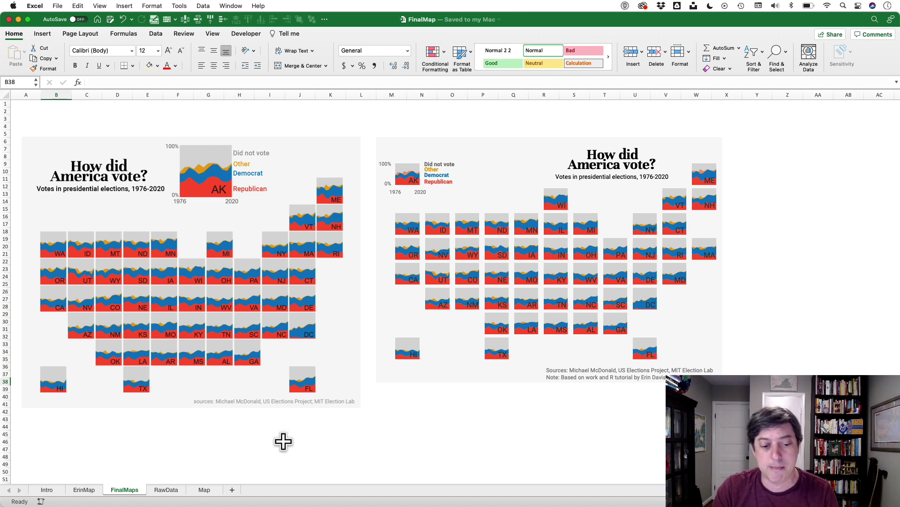
left_click(160, 489)
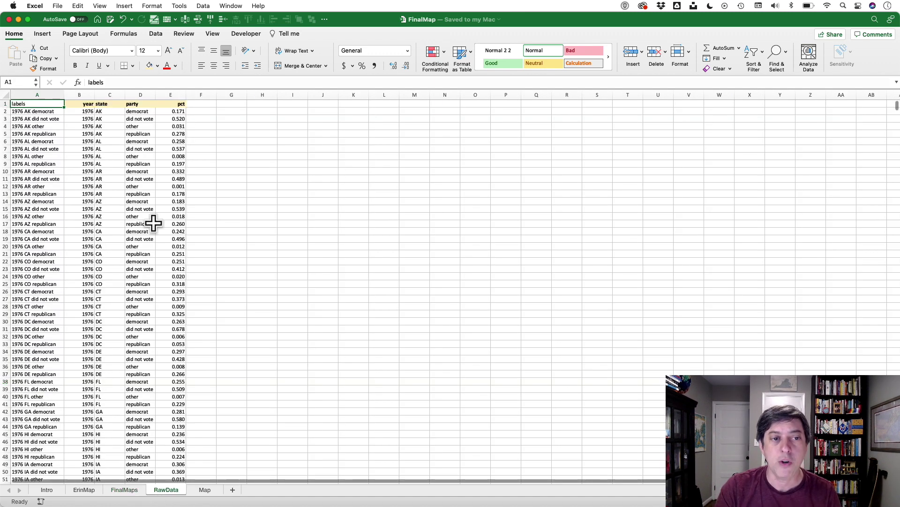
left_click(85, 93)
left_click_drag(85, 93, 175, 91)
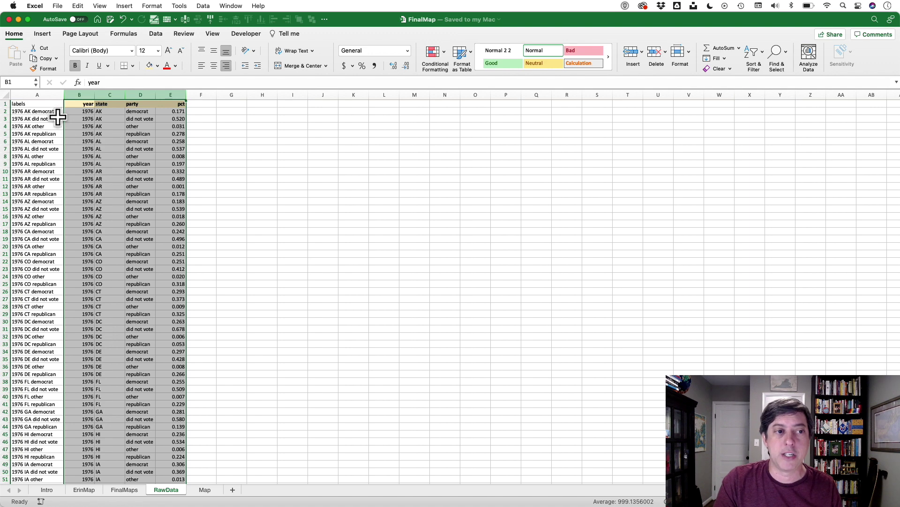
left_click(50, 114)
left_click(151, 84)
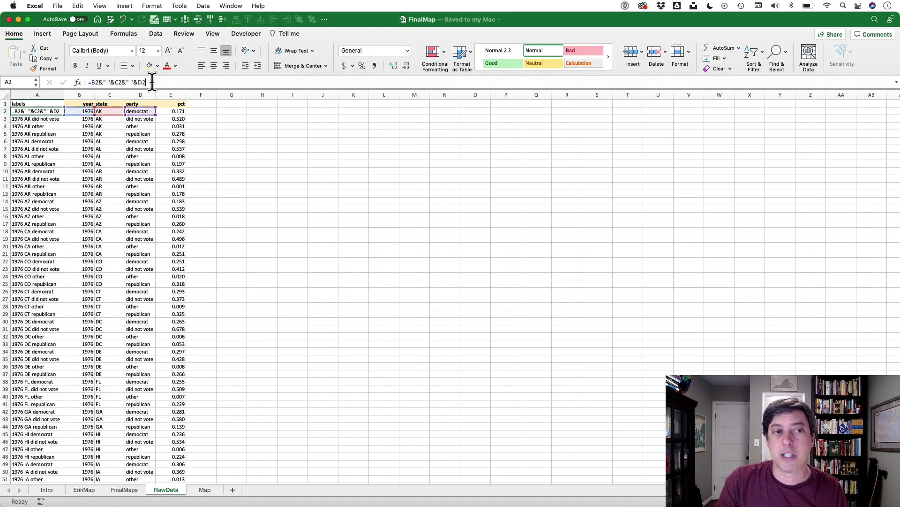
left_click_drag(151, 84, 78, 83)
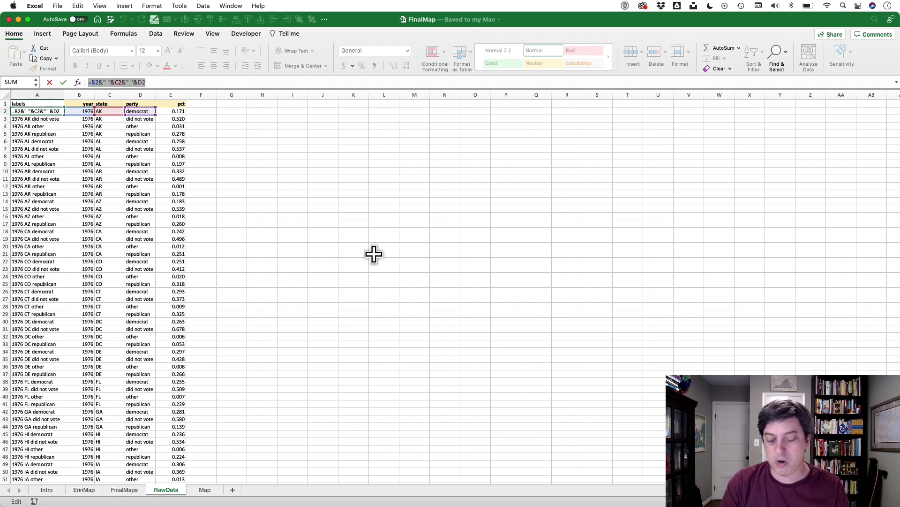
key("Return")
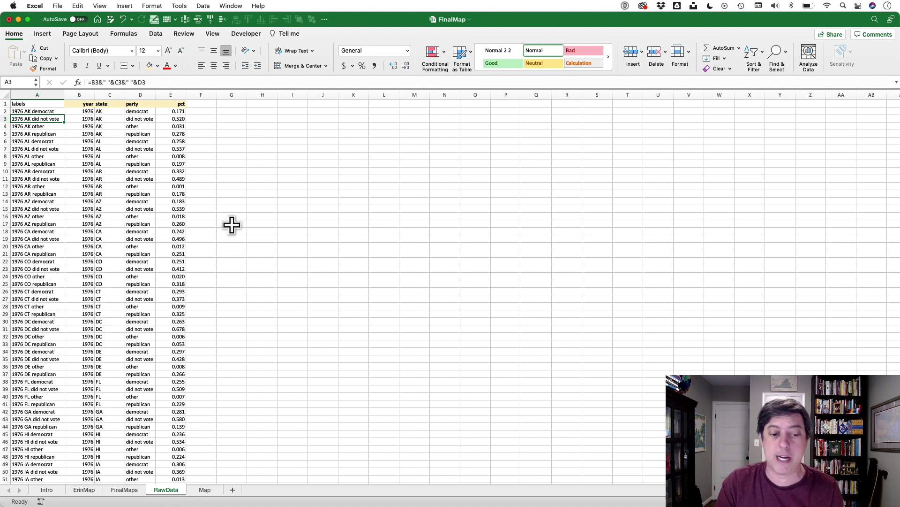
left_click(204, 489)
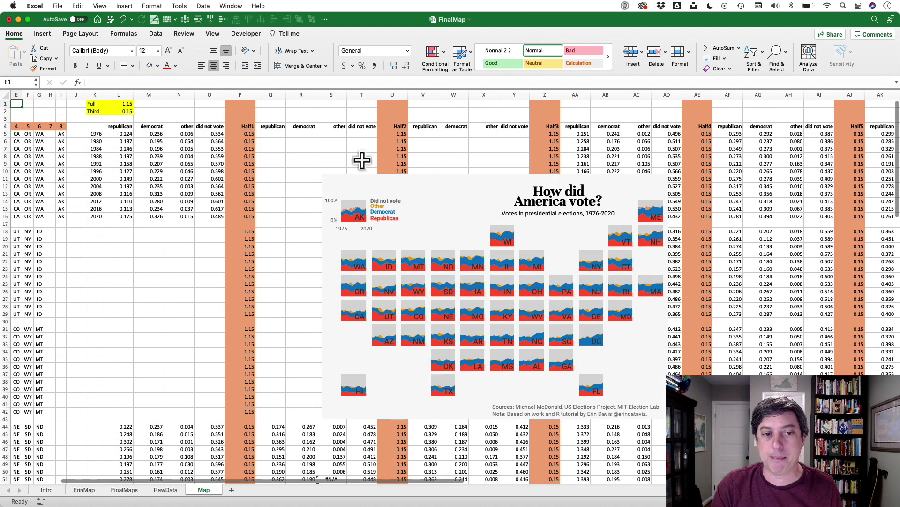
- On the Map sheet, delete the finished-map picture covering the label tables
scroll(305, 483, "left", 4)
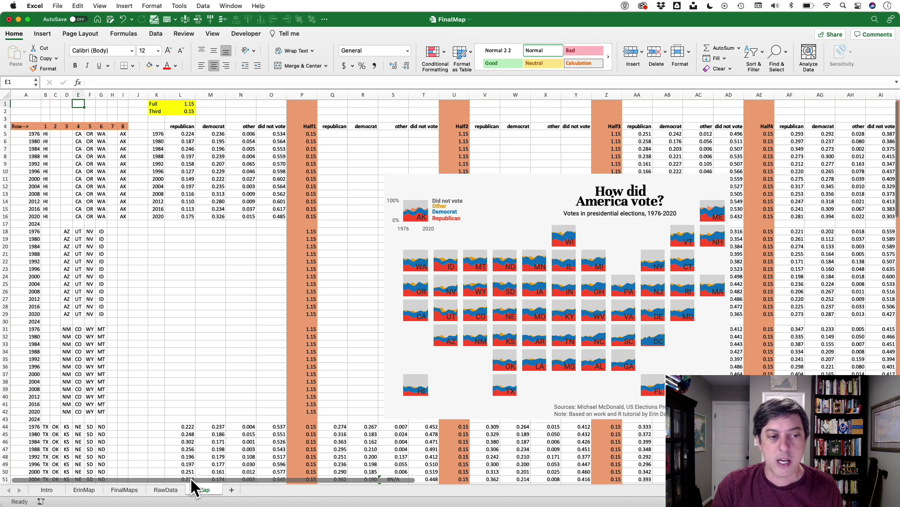
left_click_drag(31, 90, 124, 92)
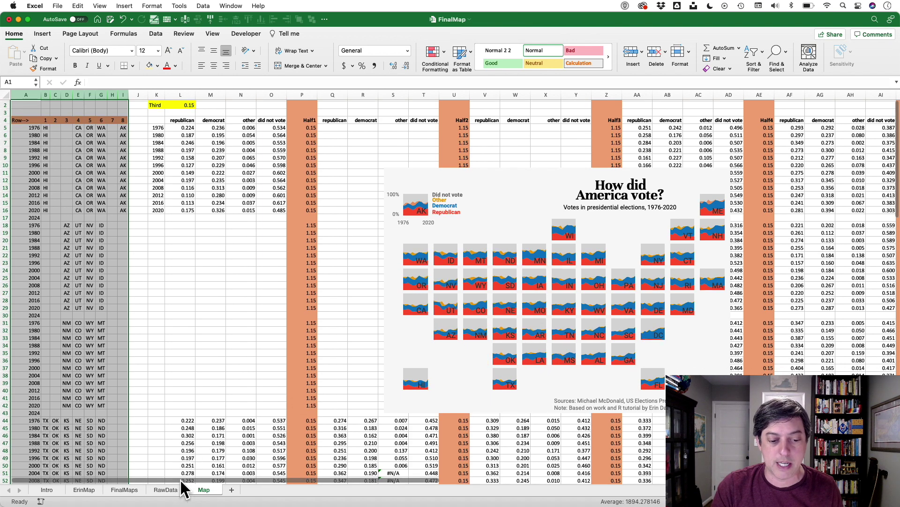
left_click_drag(181, 481, 605, 482)
left_click(434, 243)
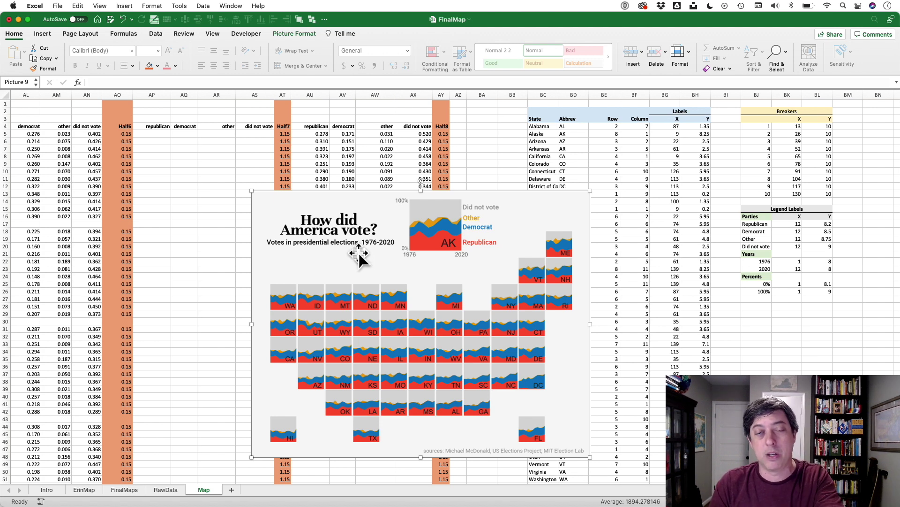
key("Delete")
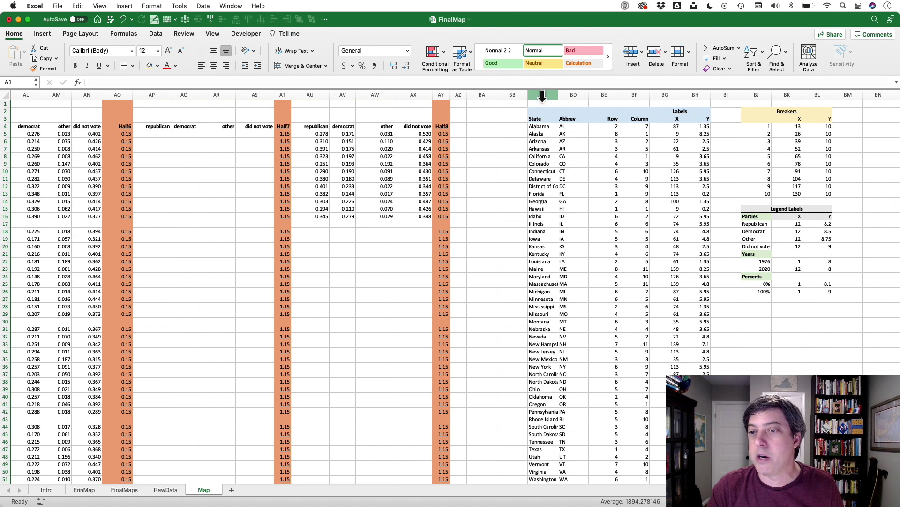
- Select the state, label and legend tables in columns BC:BL
left_click(542, 96)
left_click_drag(541, 97, 827, 98)
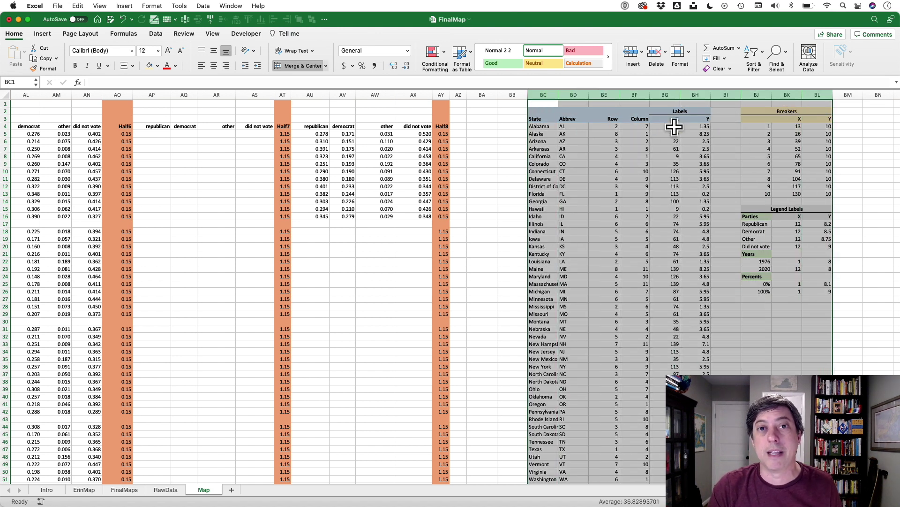
scroll(464, 338, "down", 1)
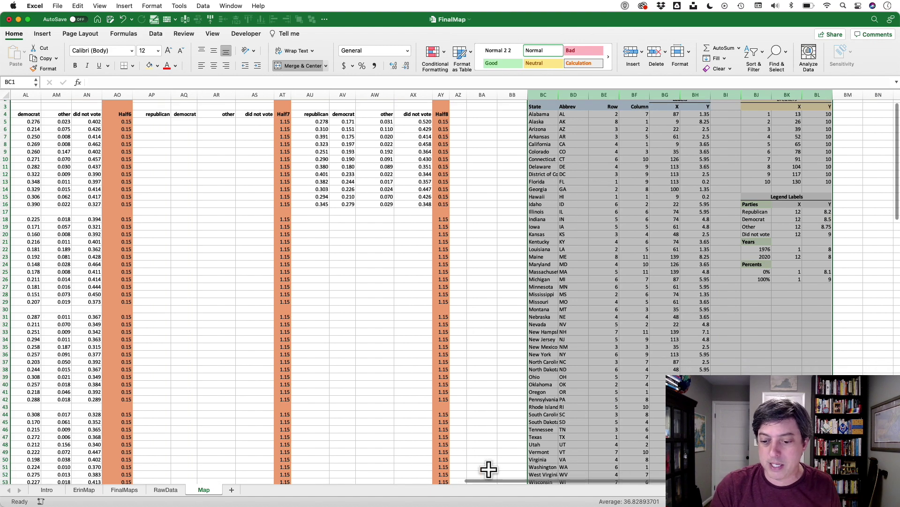
left_click_drag(496, 476, 8, 488)
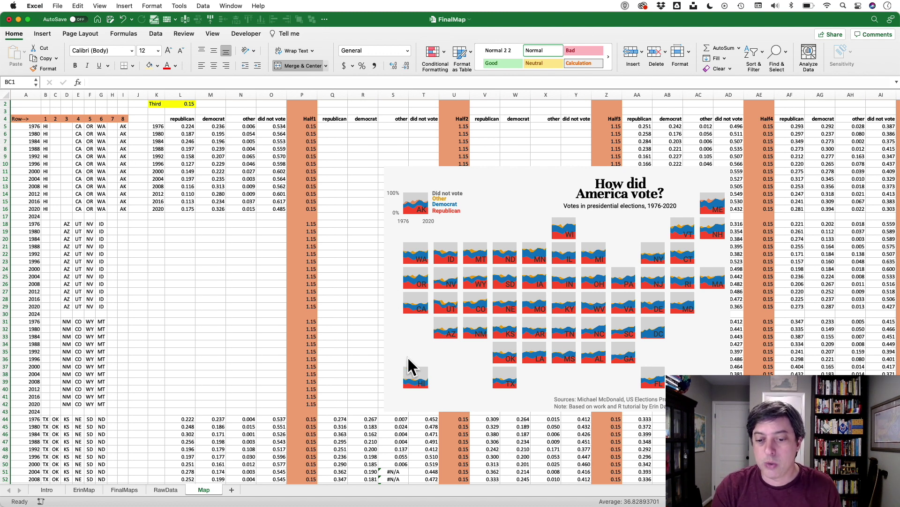
left_click(408, 388)
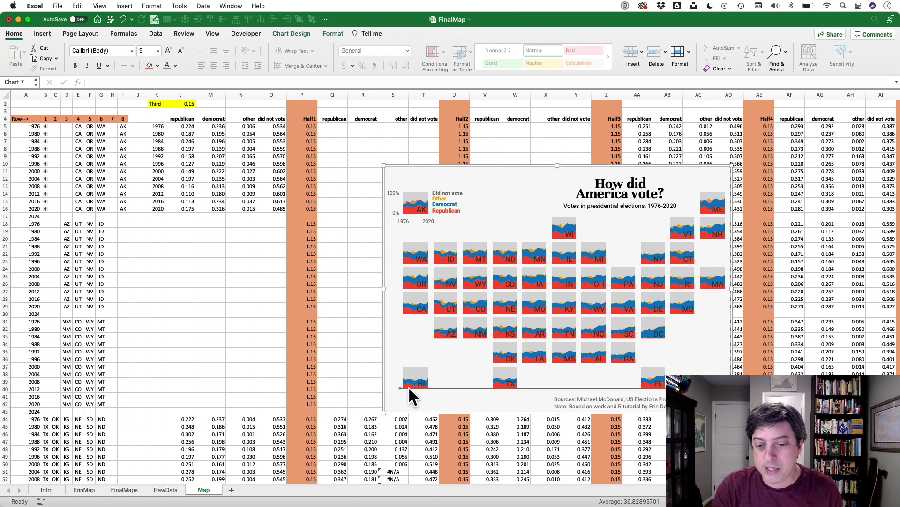
left_click(408, 386)
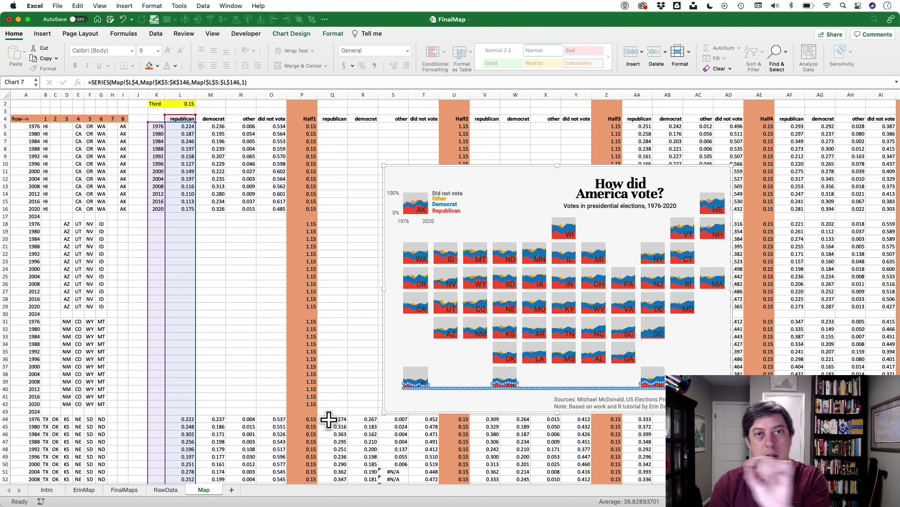
left_click(413, 380)
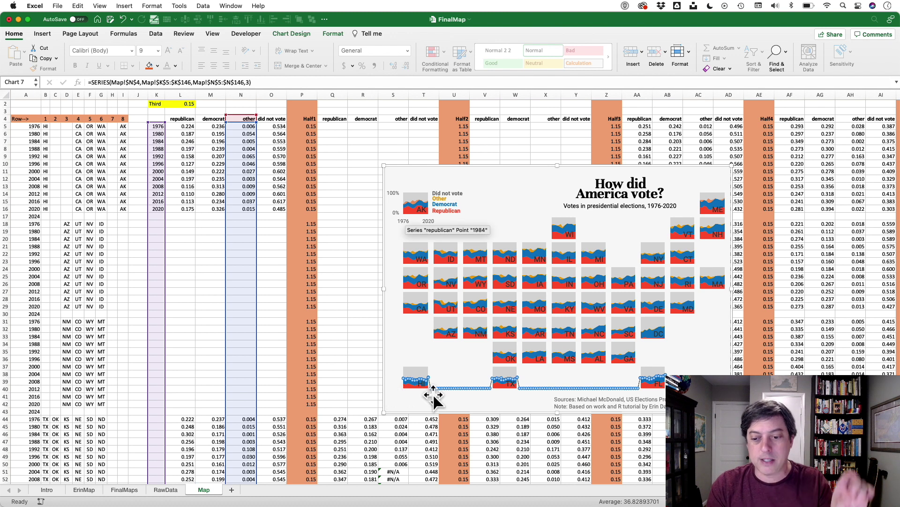
left_click(414, 381)
left_click(407, 382)
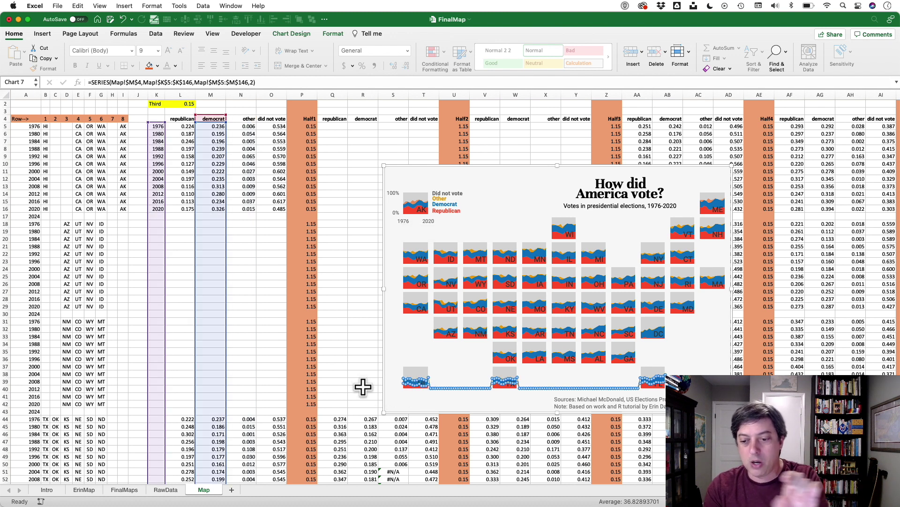
left_click(413, 381)
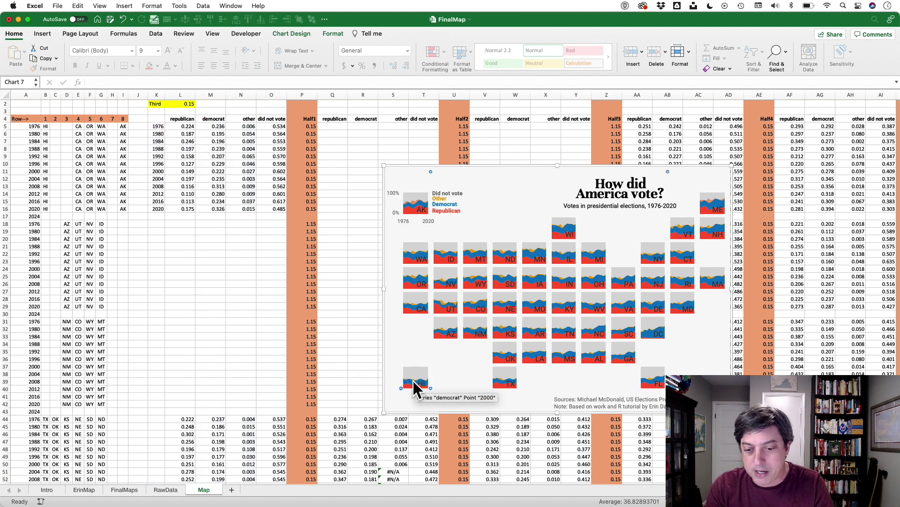
left_click(413, 381)
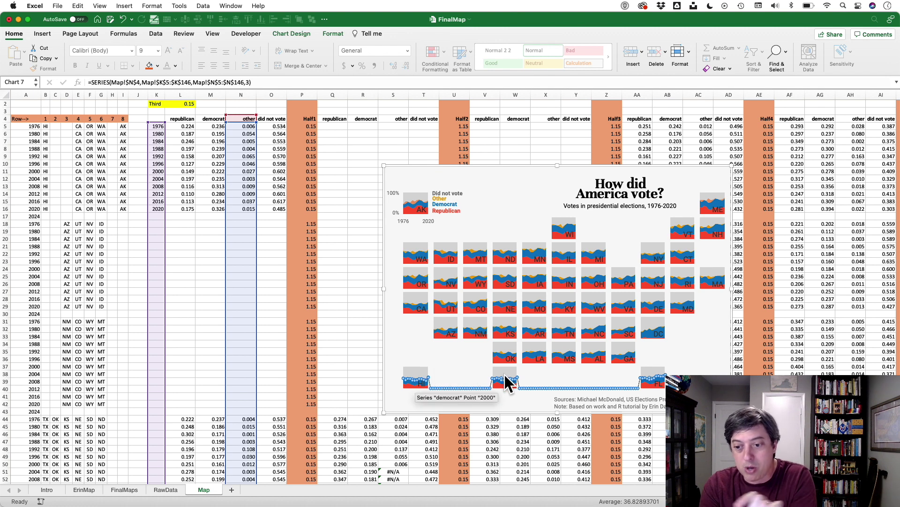
left_click(418, 378)
left_click(418, 378)
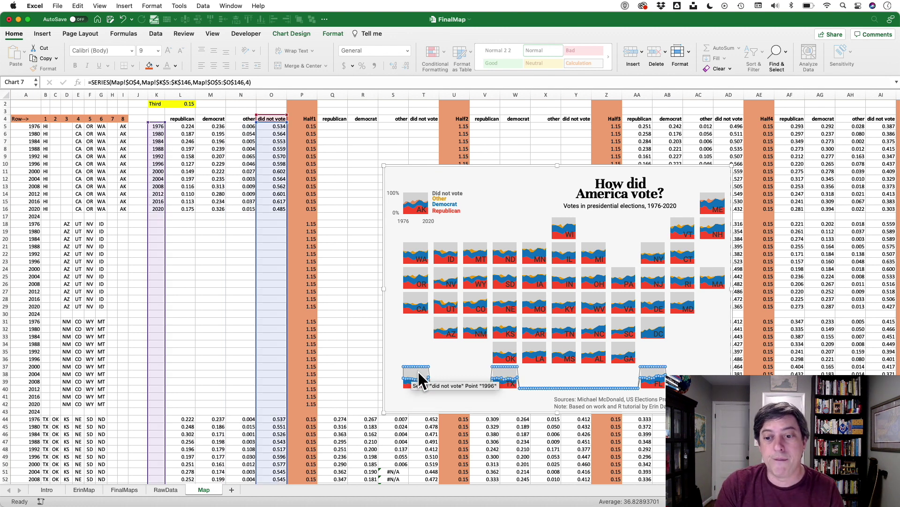
left_click(449, 376)
left_click(448, 370)
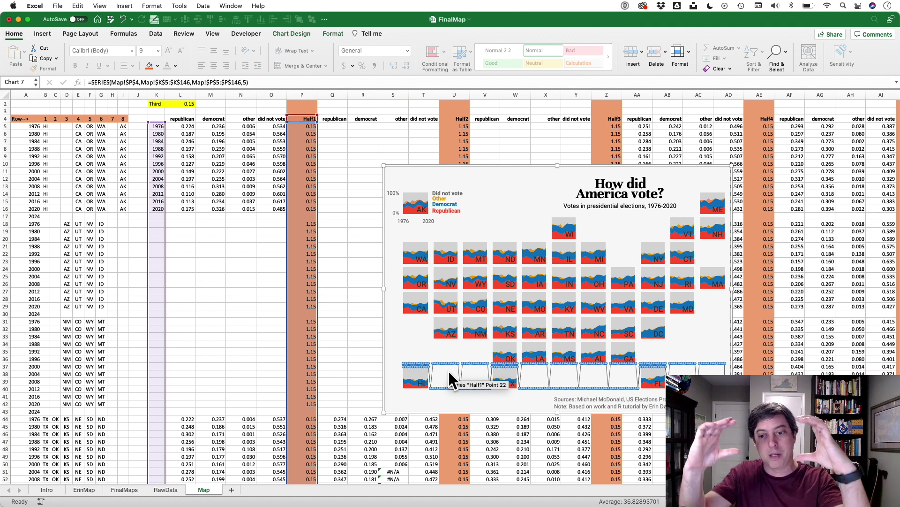
left_click(499, 365)
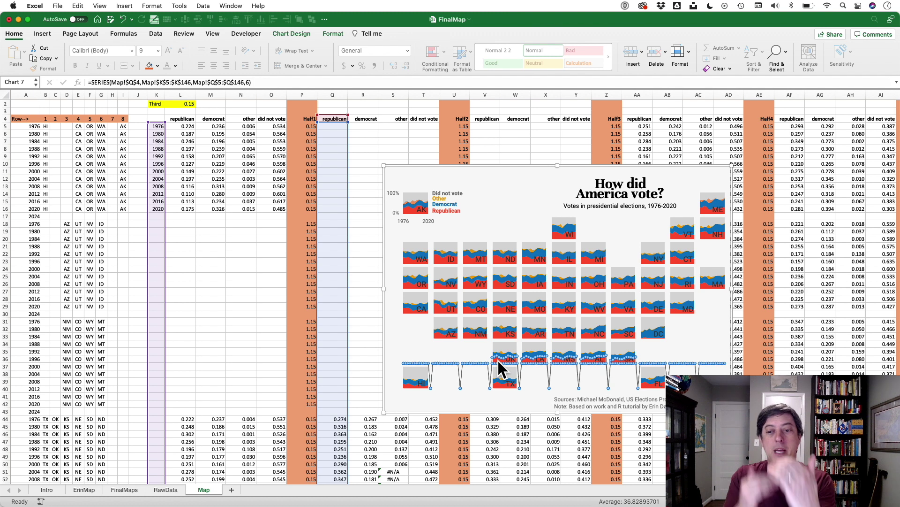
left_click(482, 169)
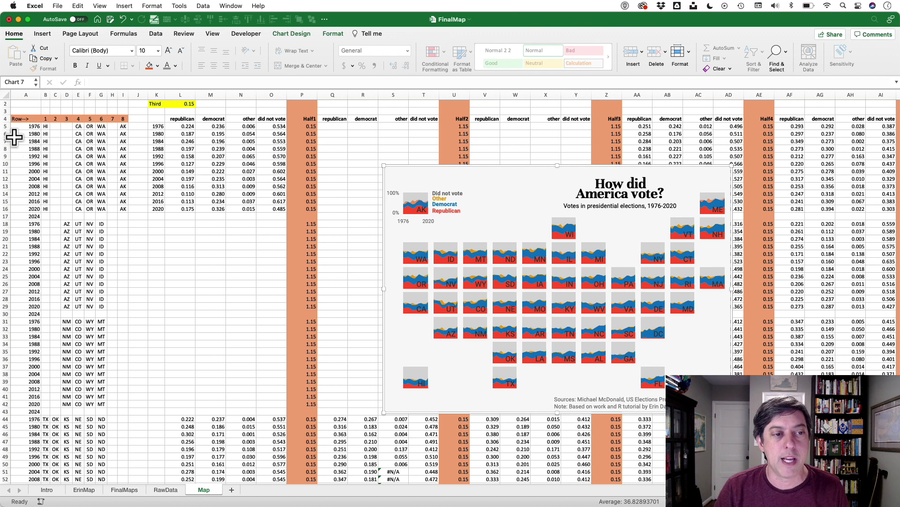
left_click_drag(26, 95, 125, 86)
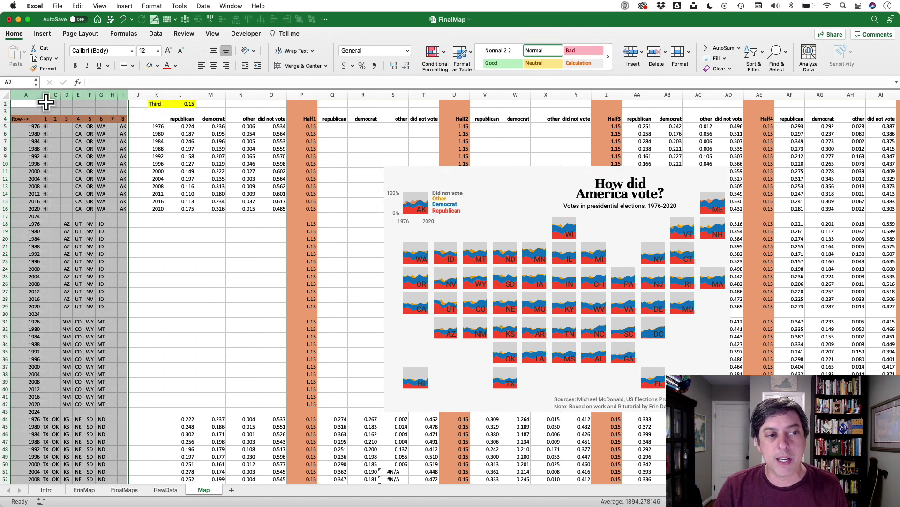
left_click_drag(45, 95, 123, 92)
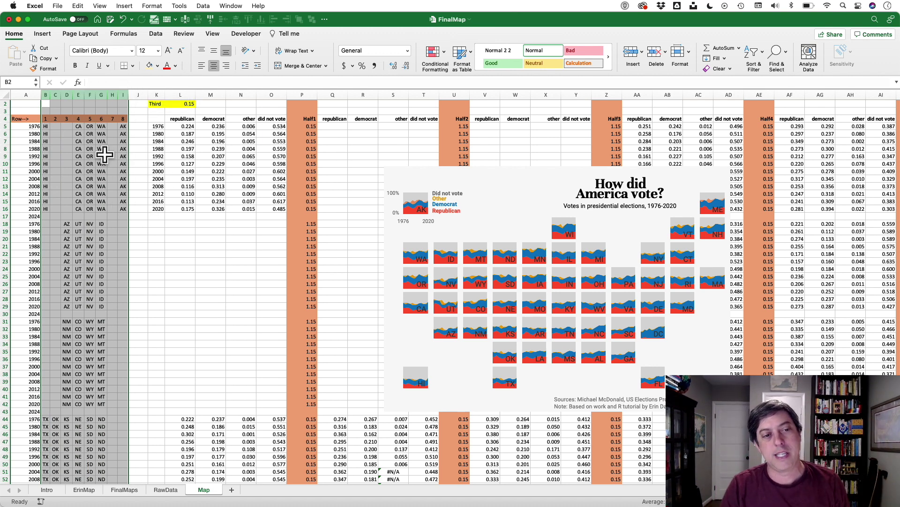
left_click_drag(123, 126, 123, 186)
left_click(99, 141)
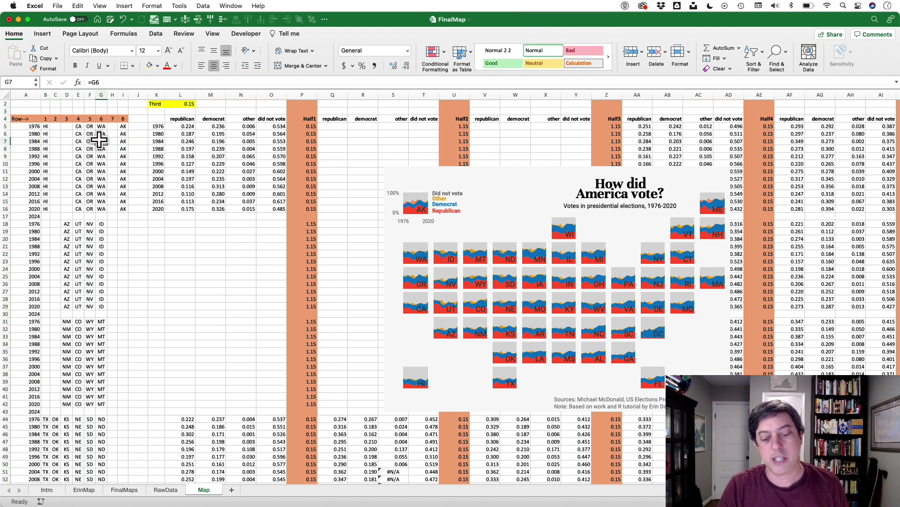
key("Left")
key("Left")
key("Left")
key("Left")
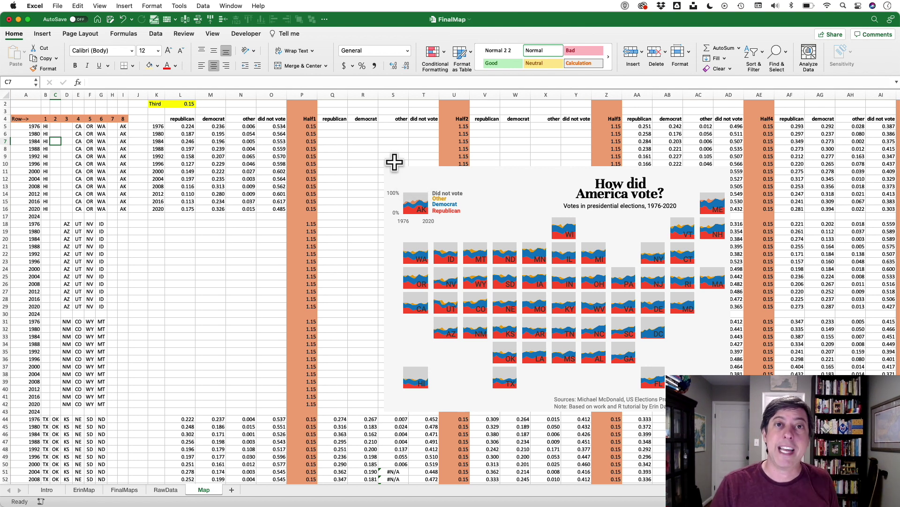
left_click_drag(45, 126, 47, 208)
left_click_drag(182, 120, 277, 121)
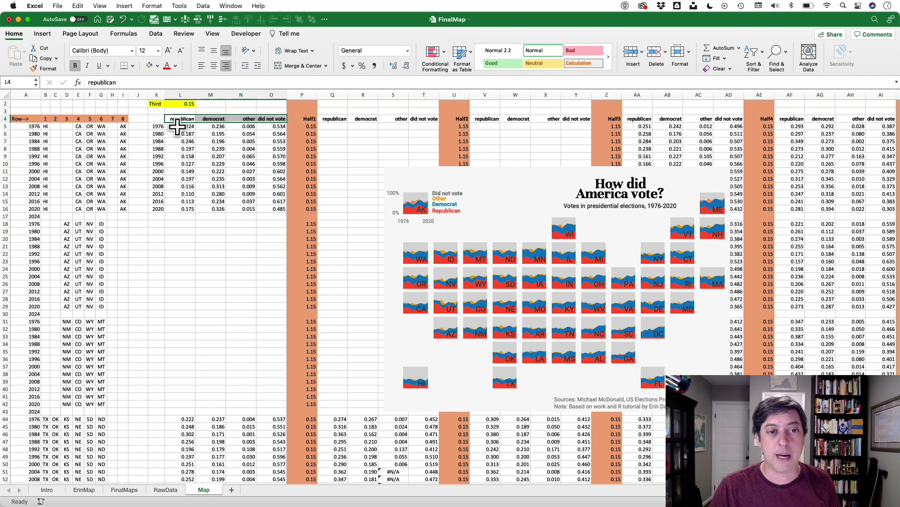
left_click(180, 126)
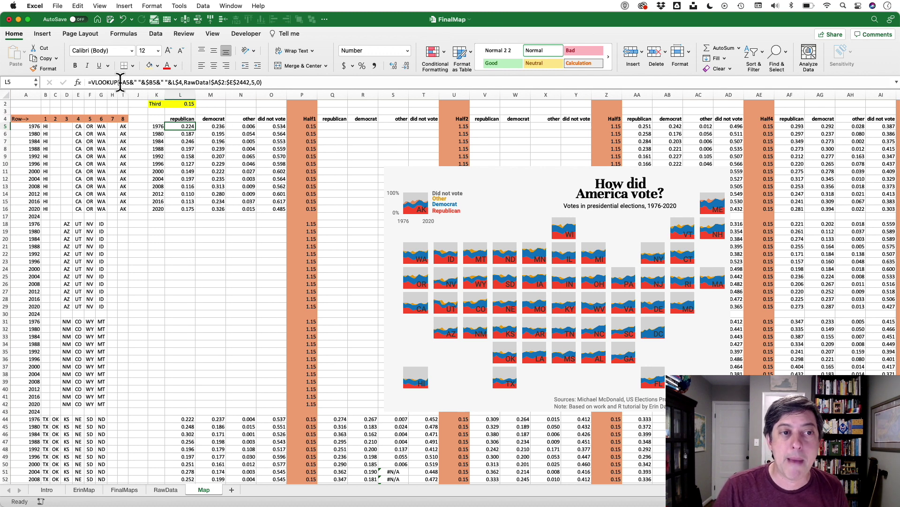
left_click_drag(120, 82, 182, 83)
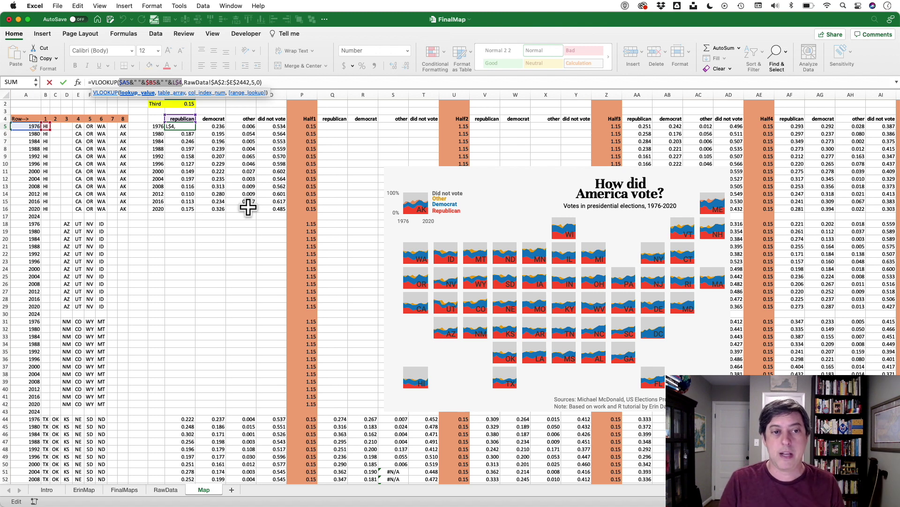
key("Return")
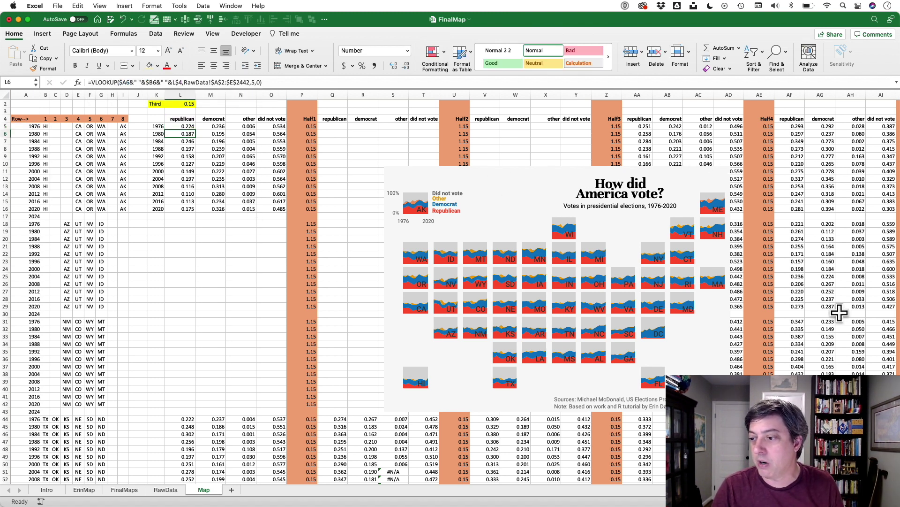
left_click(823, 351)
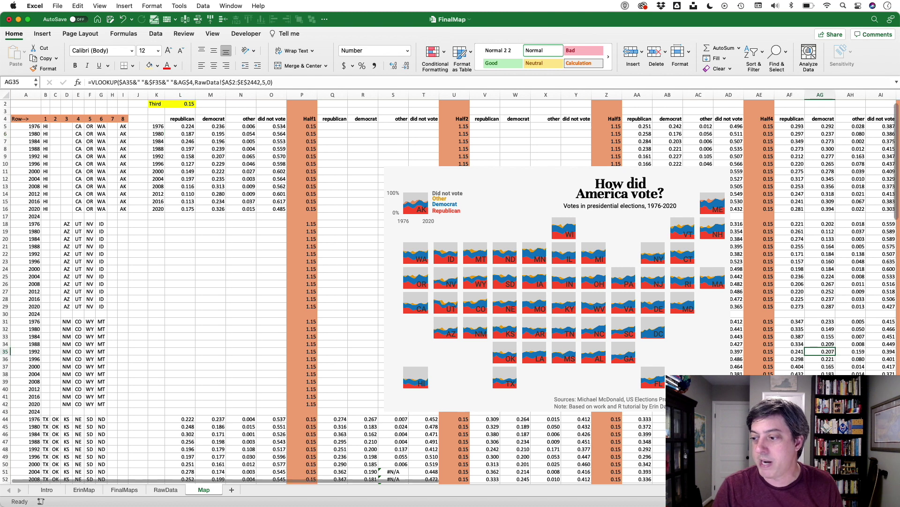
left_click(294, 82)
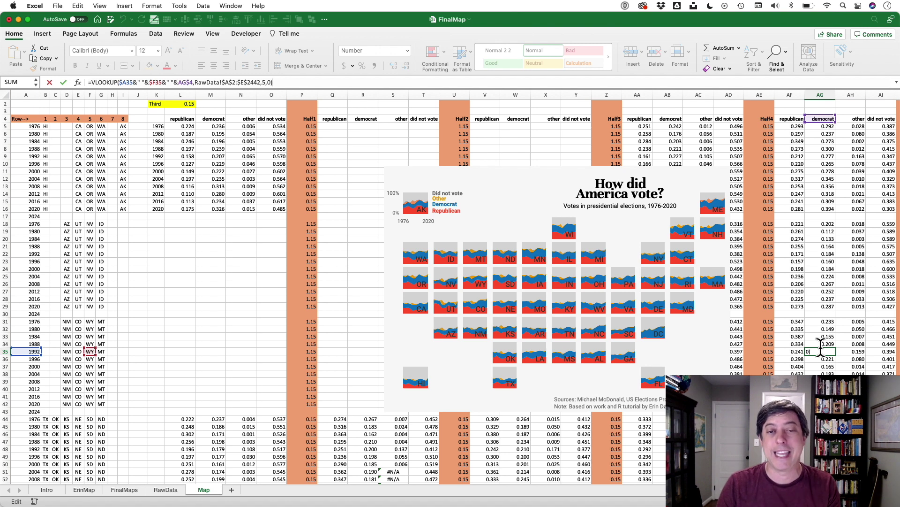
key("Return")
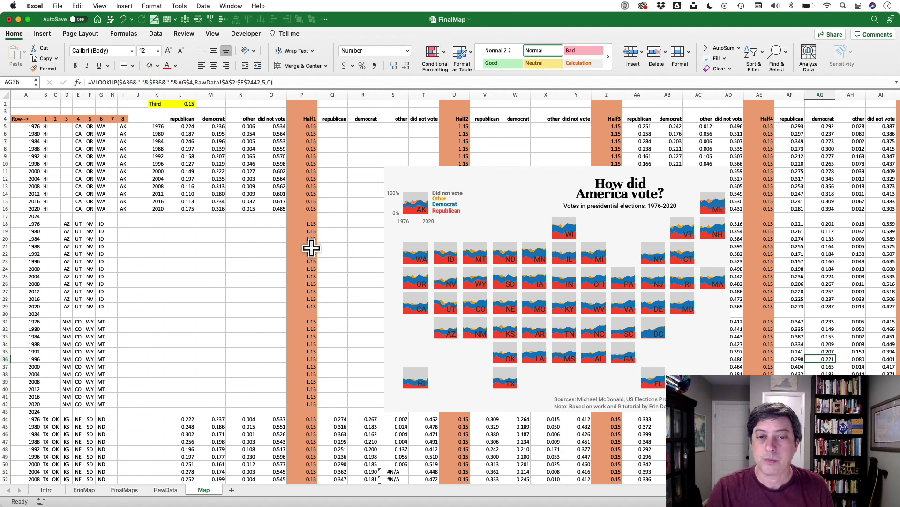
left_click(302, 94)
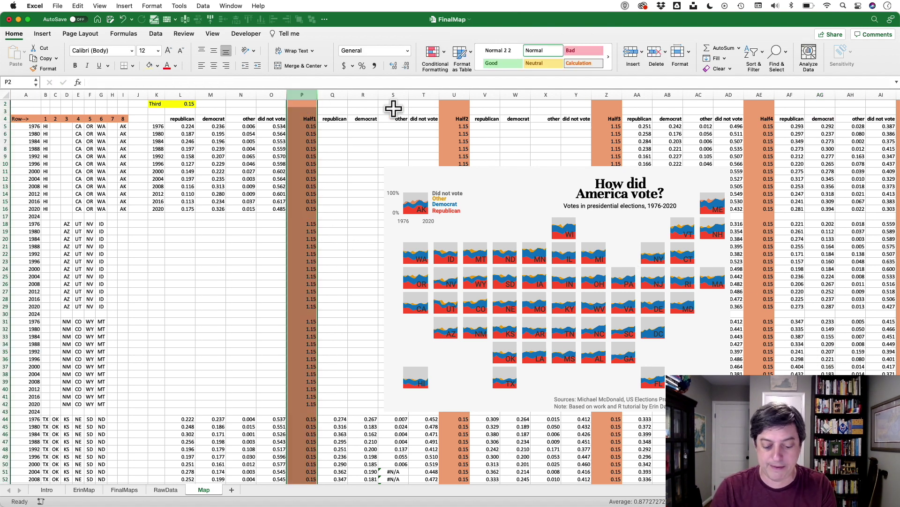
left_click(454, 95, "super")
left_click(607, 95, "super")
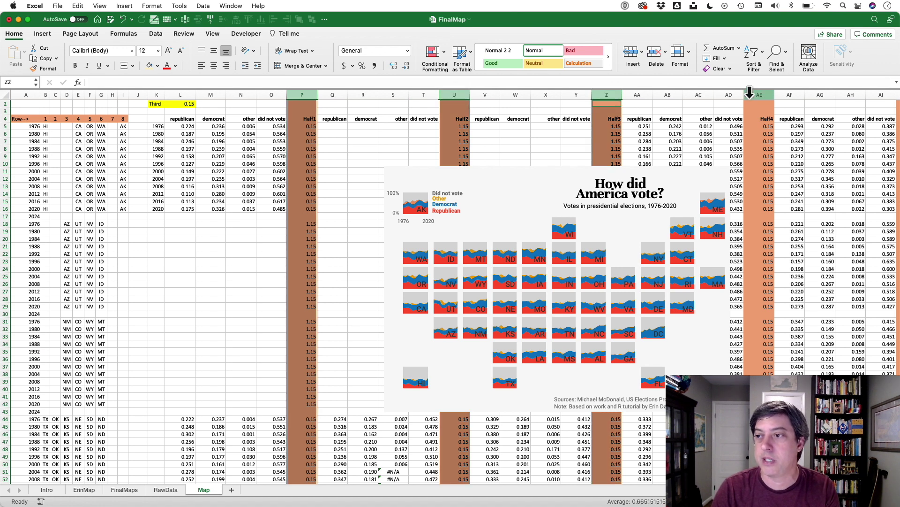
left_click(750, 94, "super")
left_click(328, 206)
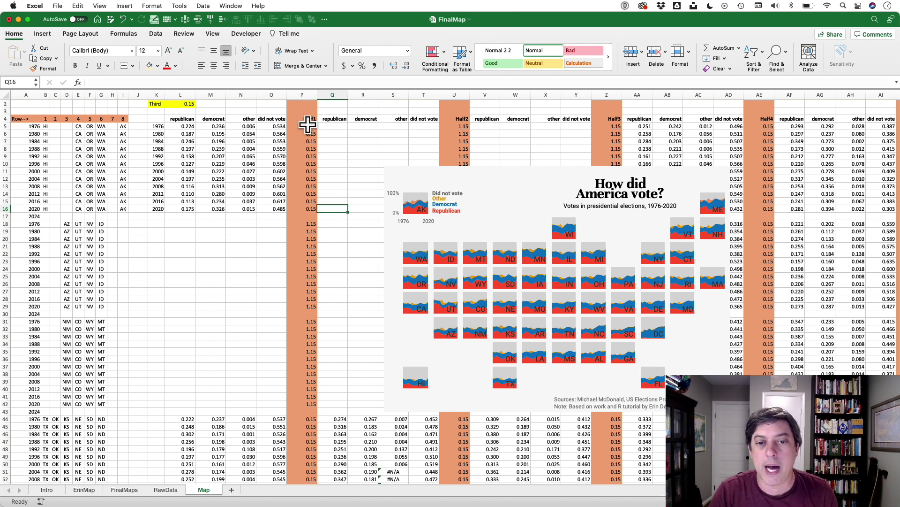
scroll(234, 142, "up", 1)
left_click_drag(161, 104, 183, 111)
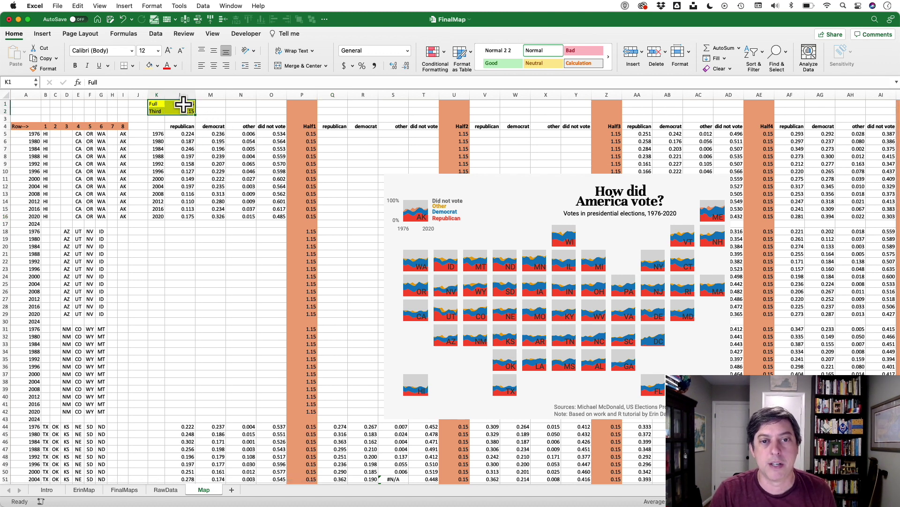
double_click(301, 134)
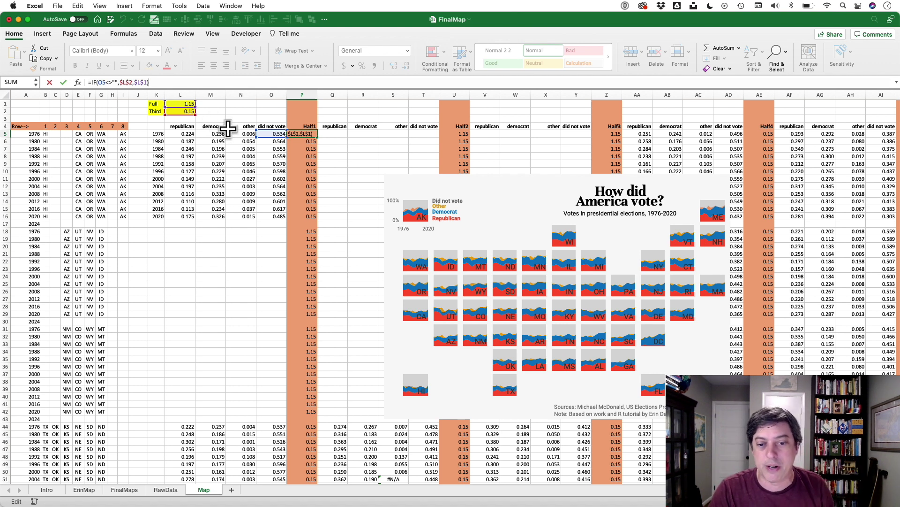
key("Return")
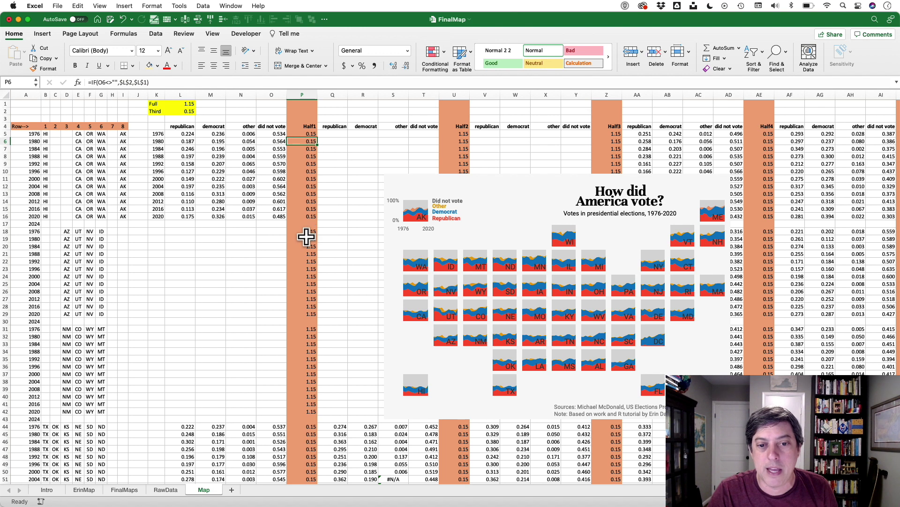
left_click(305, 233)
left_click(155, 82)
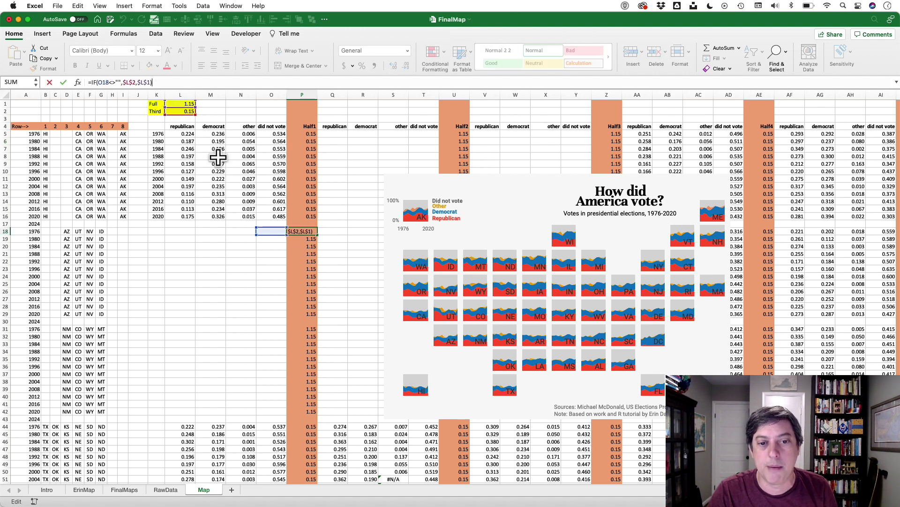
key("Return")
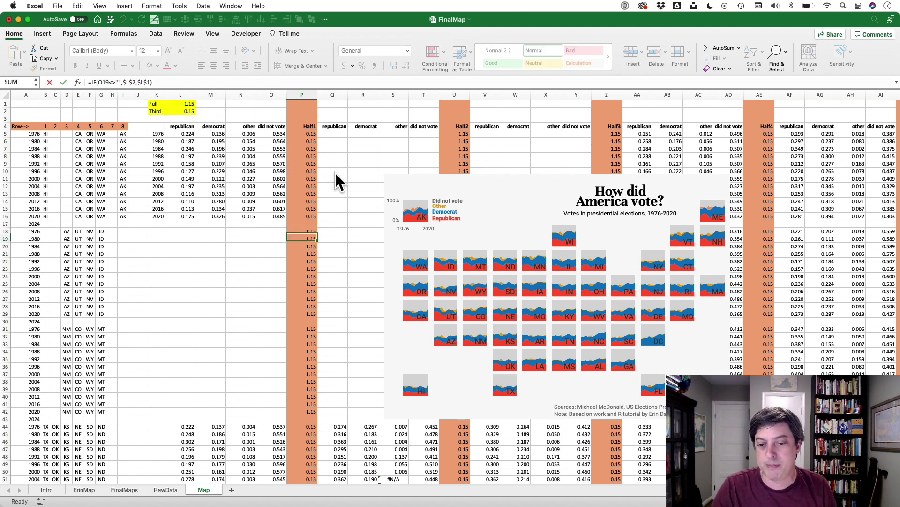
left_click(441, 384)
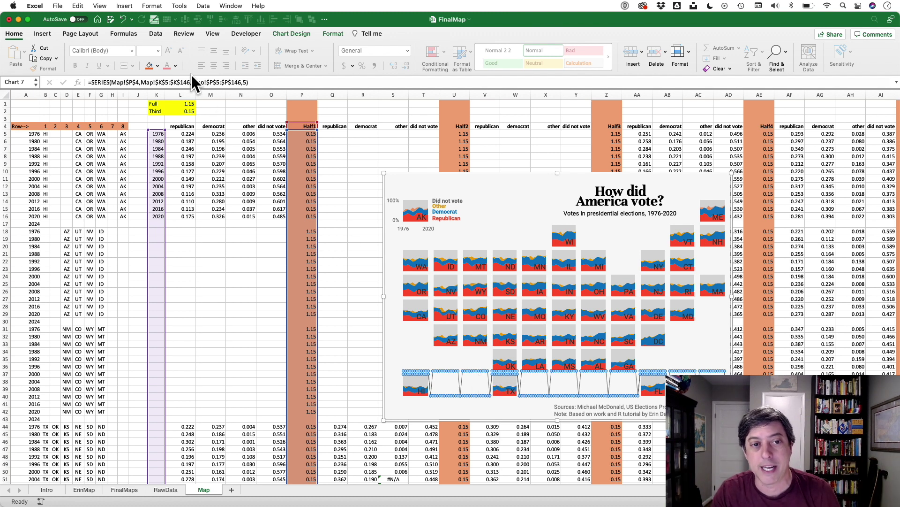
left_click(186, 111)
left_click(144, 83)
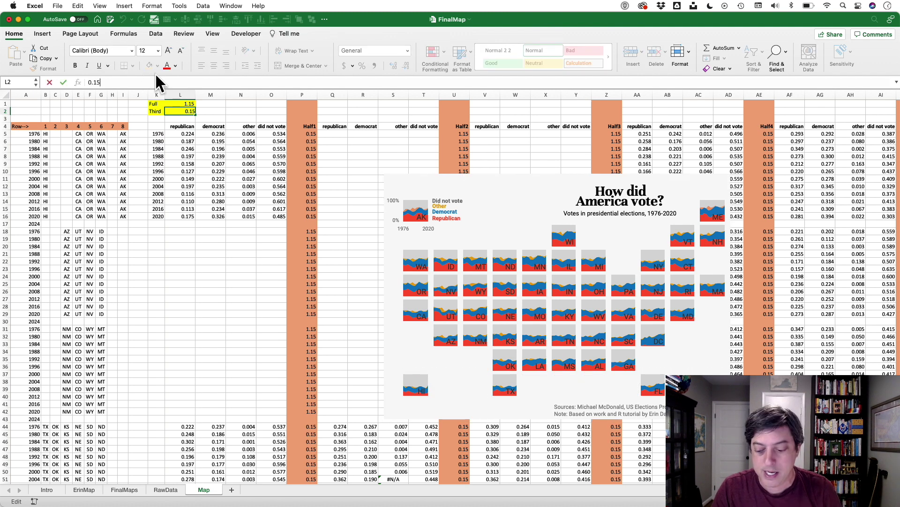
key("BackSpace")
key("BackSpace")
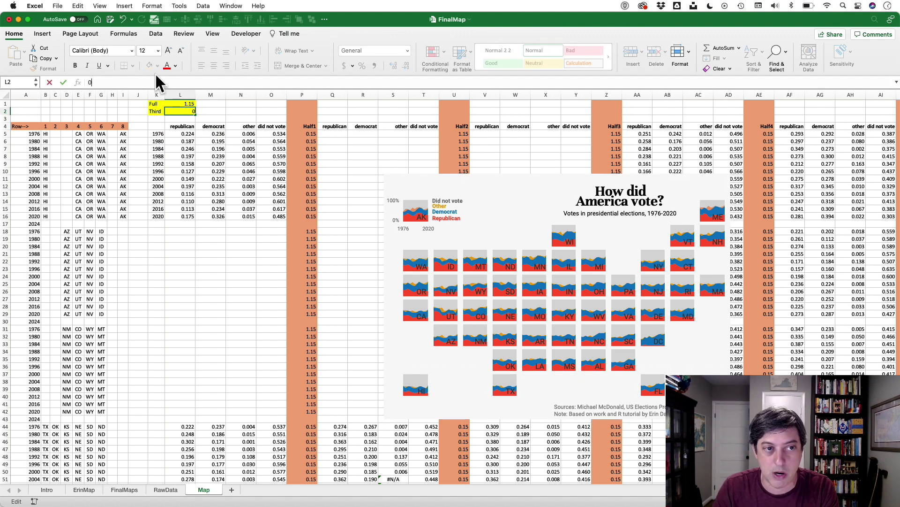
key("Return")
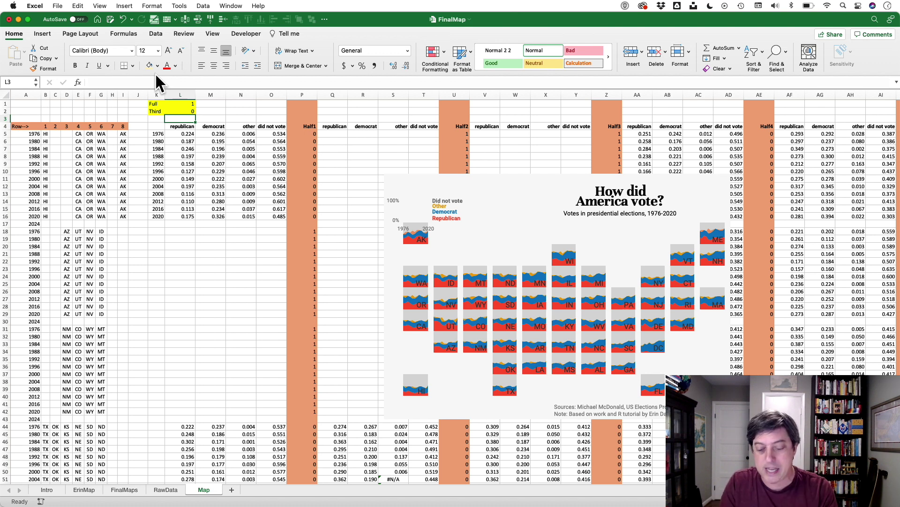
key("super+z")
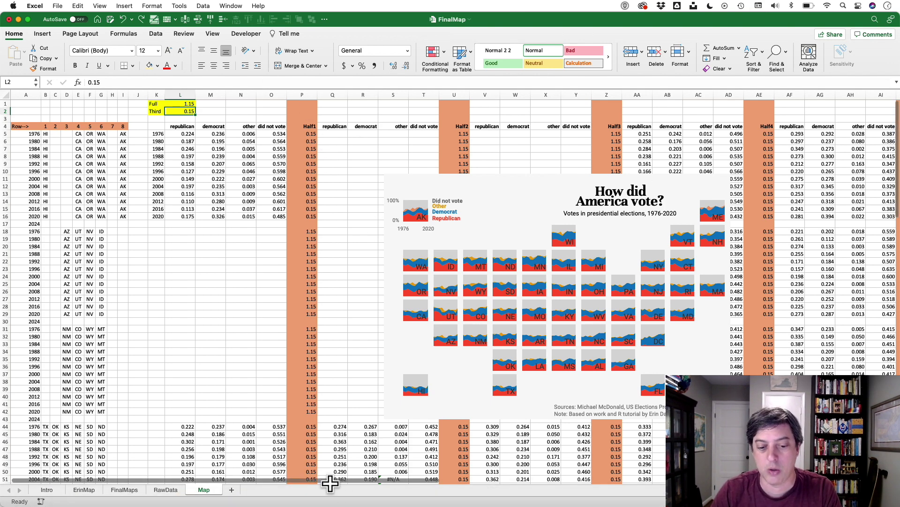
left_click_drag(332, 480, 606, 471)
scroll(475, 394, "down", 5)
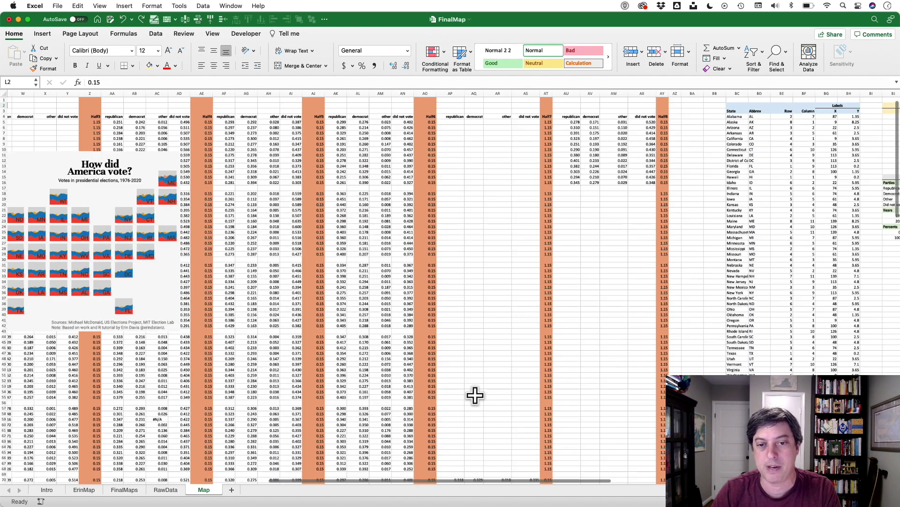
scroll(405, 401, "down", 6)
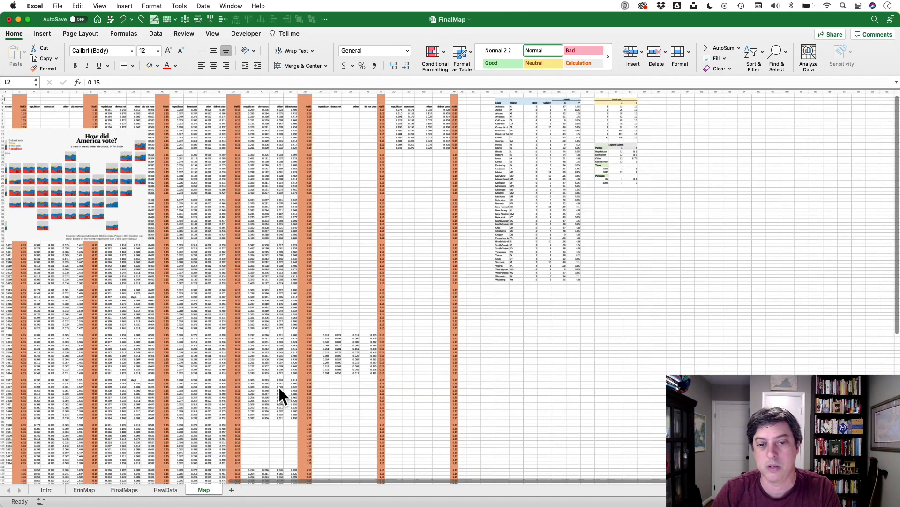
scroll(278, 389, "down", 4)
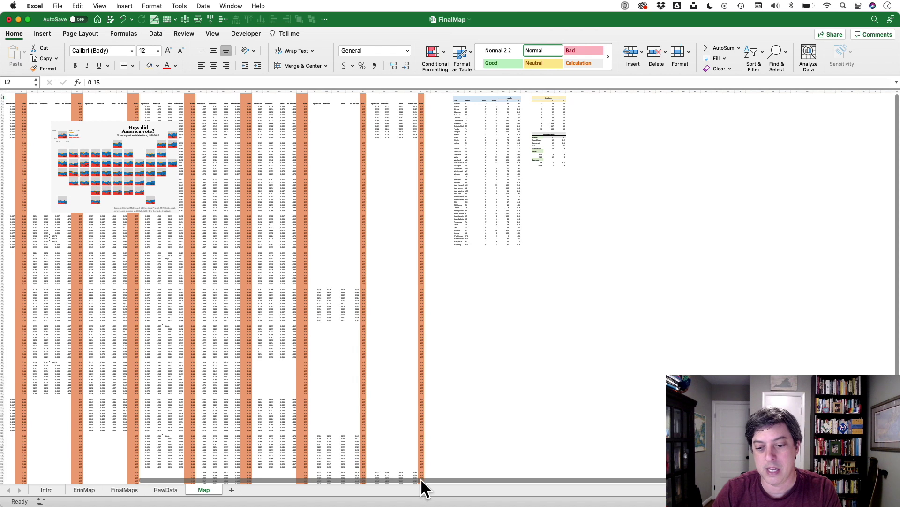
left_click_drag(420, 479, 275, 464)
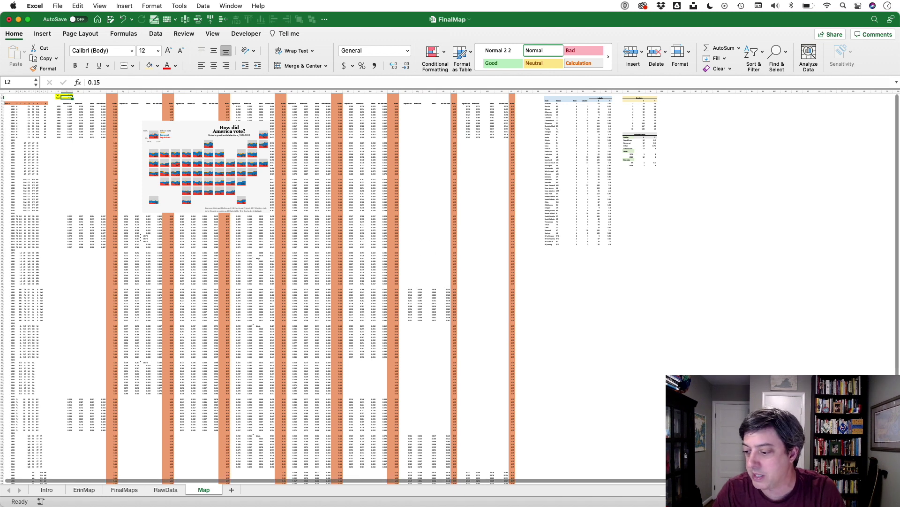
scroll(499, 323, "up", 5)
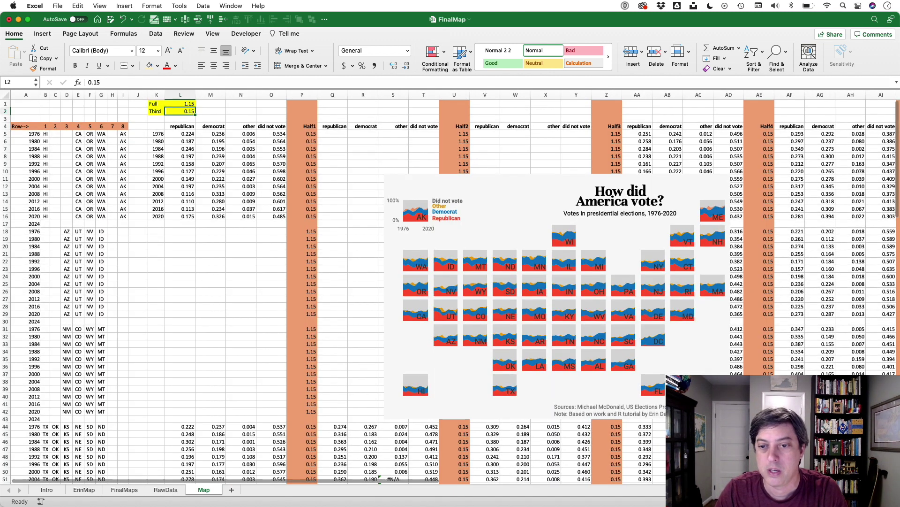
- Inspect the chart's Half3 series, state abbreviation labels and plot area
left_click(416, 261)
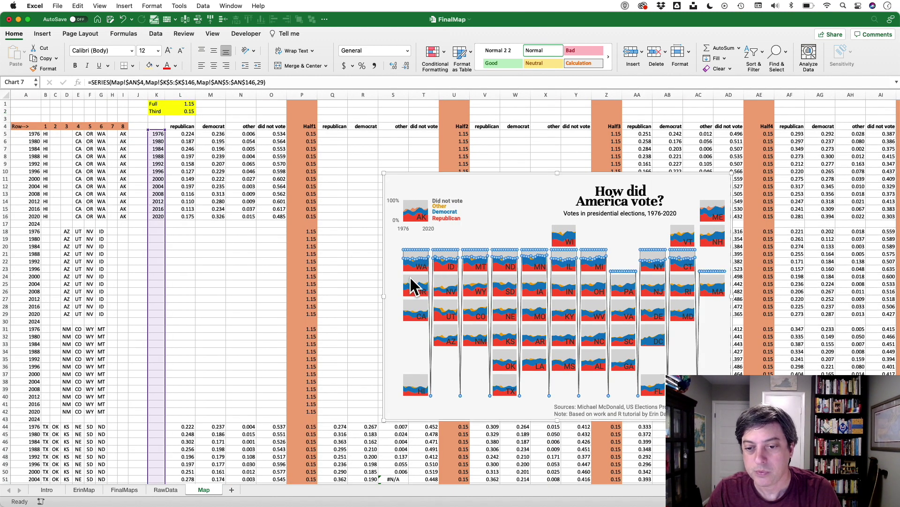
left_click(488, 178)
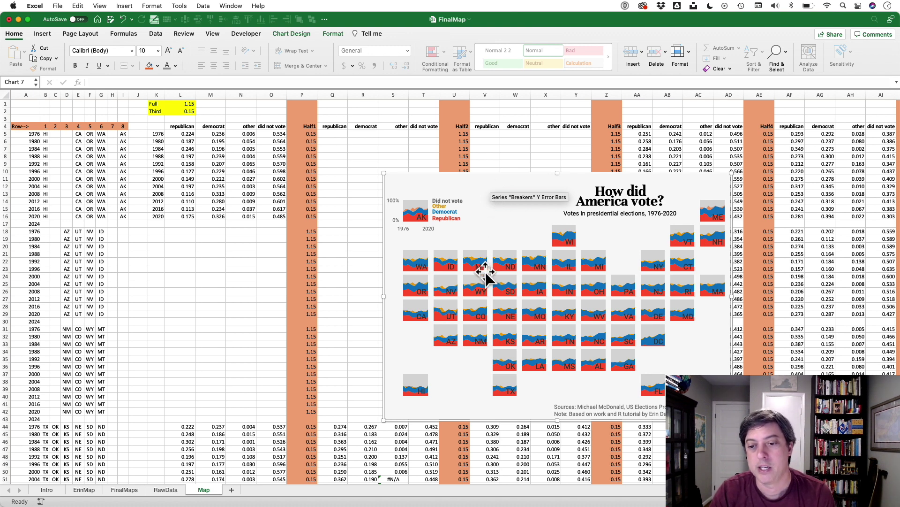
left_click(472, 296)
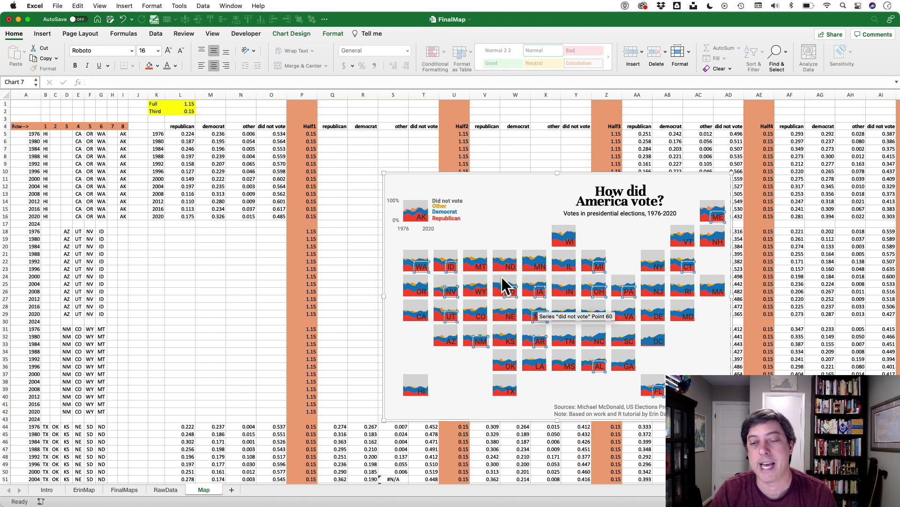
left_click(496, 178)
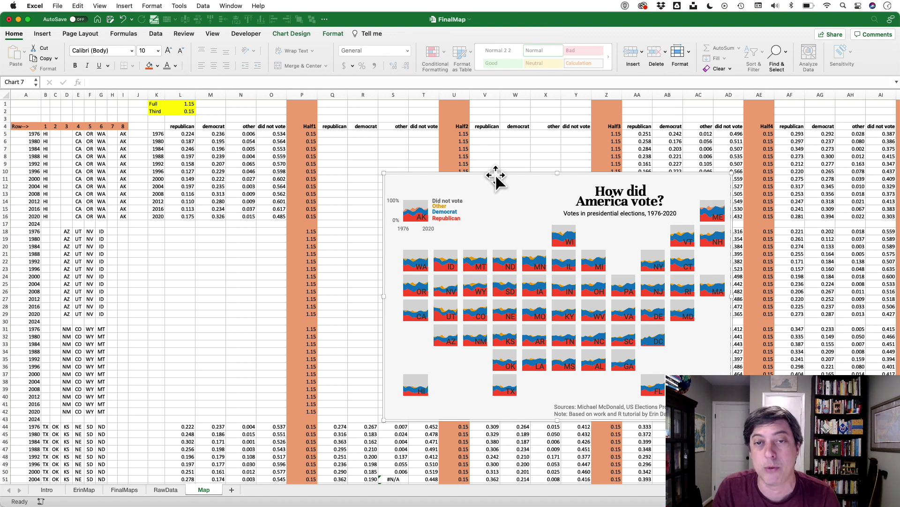
left_click(469, 185)
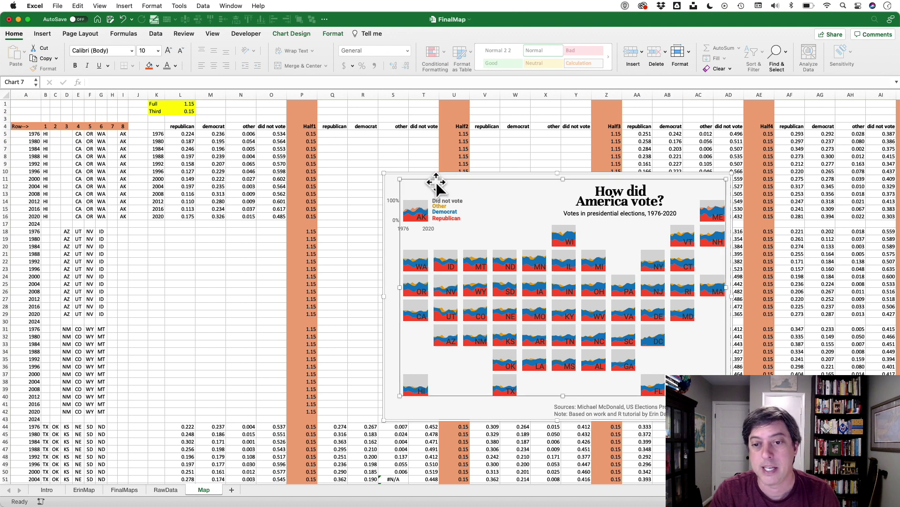
- Move the chart beside the state label table and check the Breakers table formulas
left_click_drag(233, 483, 479, 488)
left_click_drag(215, 178, 694, 140)
left_click_drag(322, 483, 519, 479)
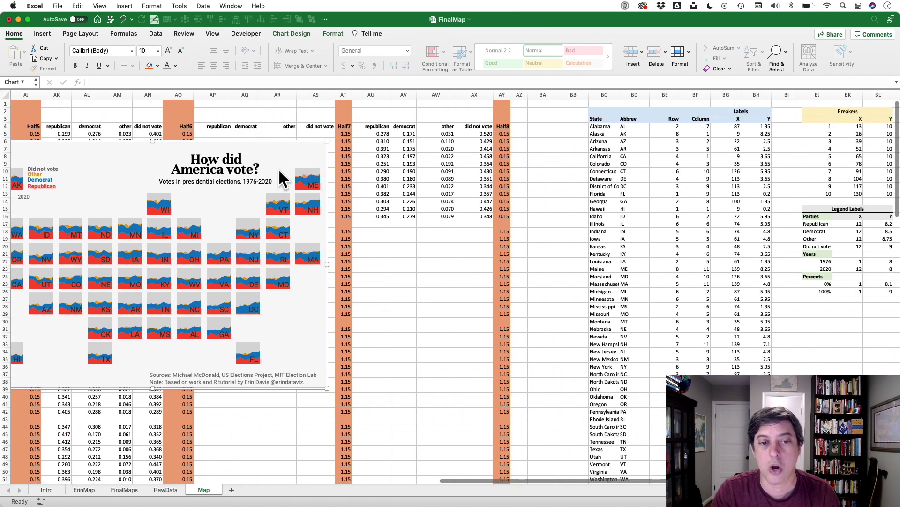
left_click_drag(218, 143, 454, 117)
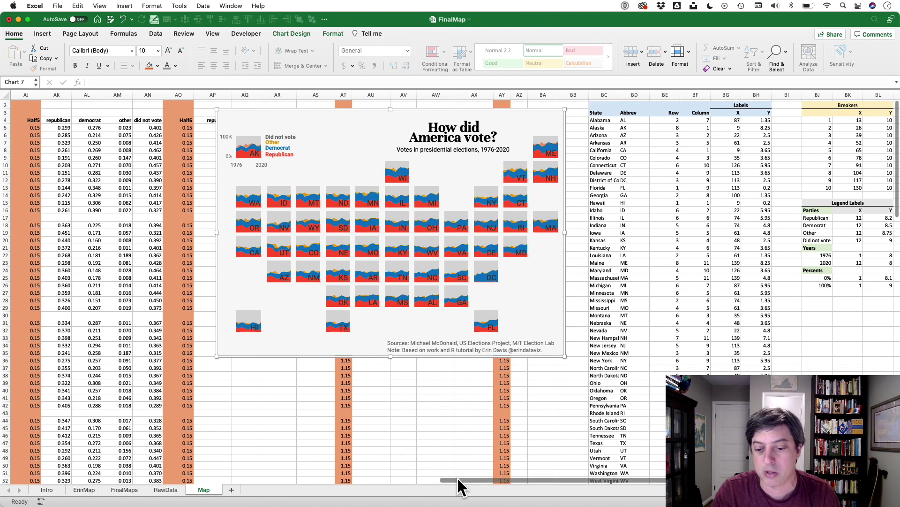
left_click_drag(460, 480, 577, 484)
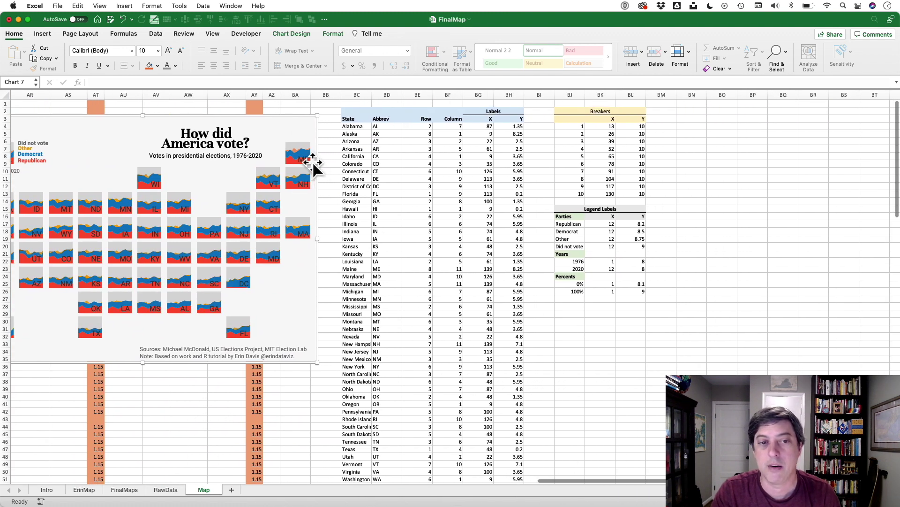
left_click_drag(568, 481, 541, 481)
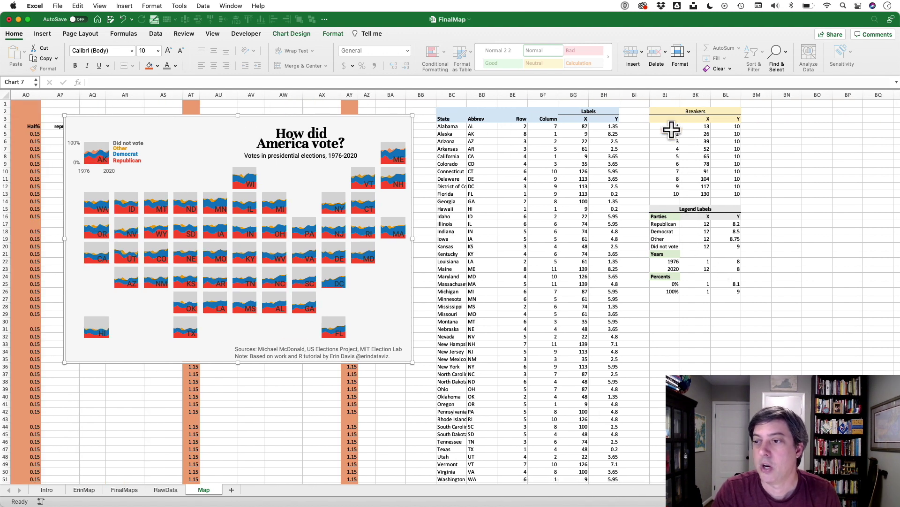
left_click_drag(671, 129, 731, 190)
left_click(726, 171)
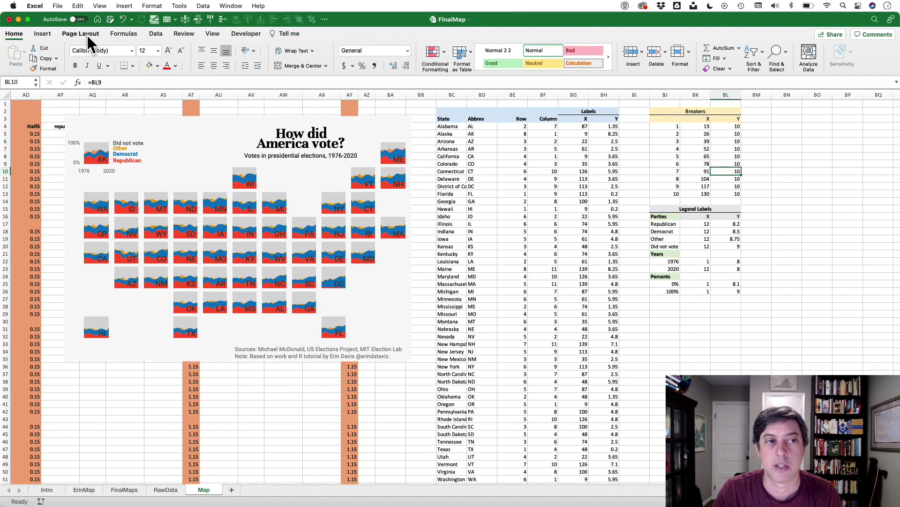
- Select the Breakers series through the chart's Chart Elements list
left_click(162, 117)
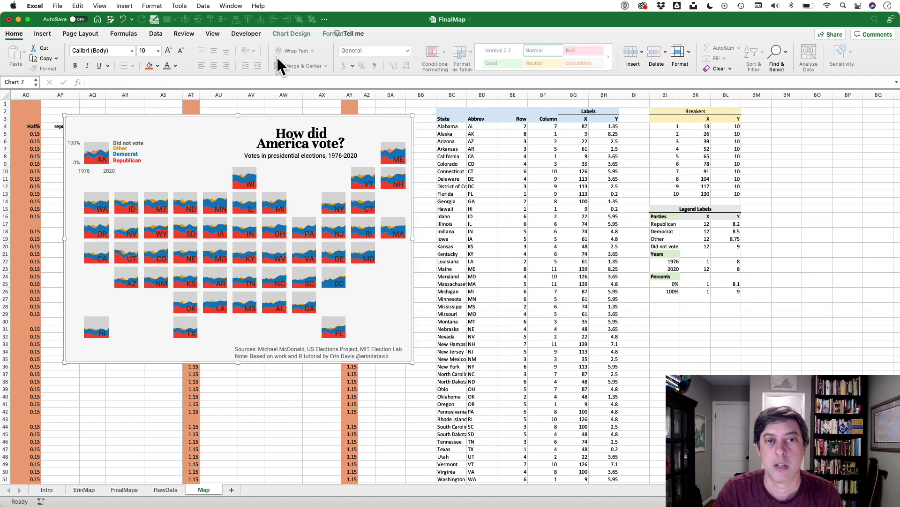
left_click(334, 33)
left_click(73, 50)
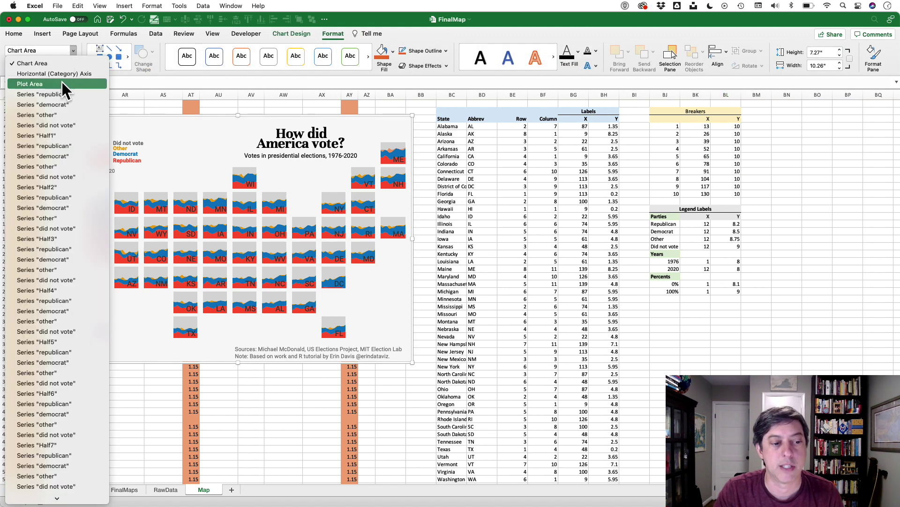
scroll(51, 287, "down", 3)
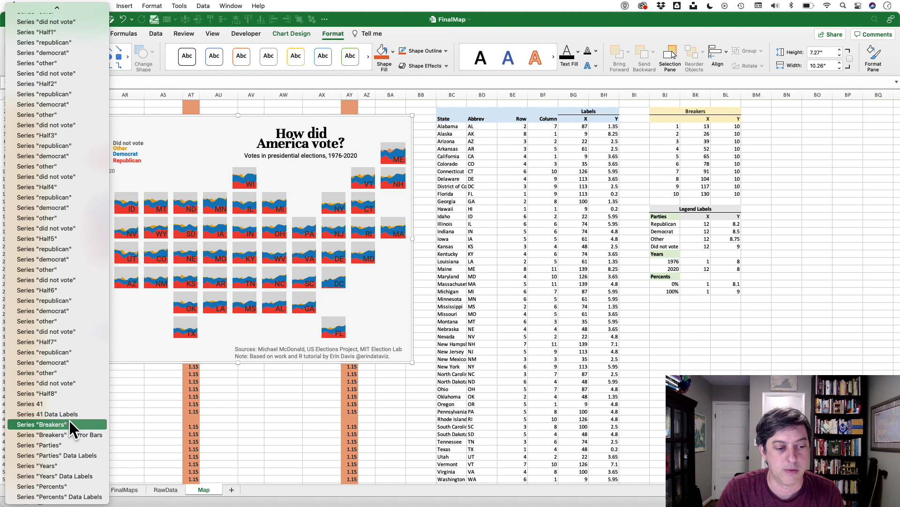
left_click(66, 424)
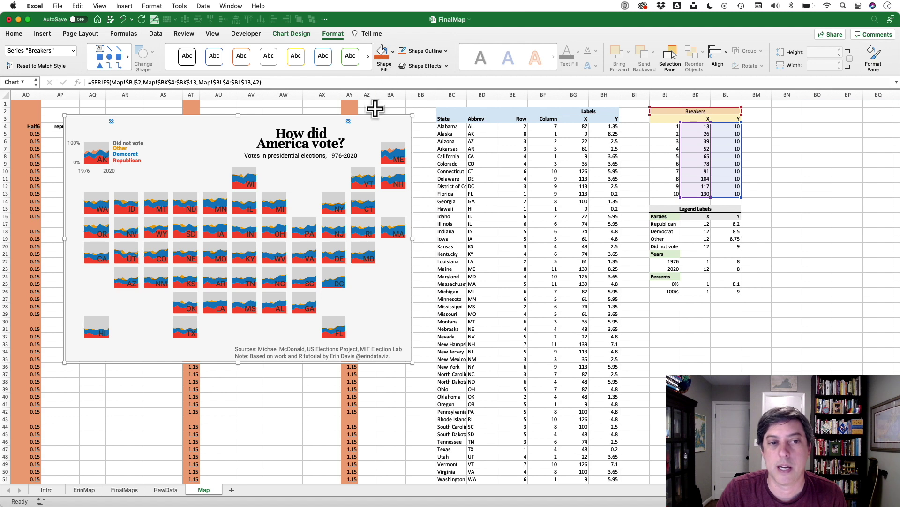
- Give the Breakers series built-in markers, then check the BK4 X formula
right_click(349, 120)
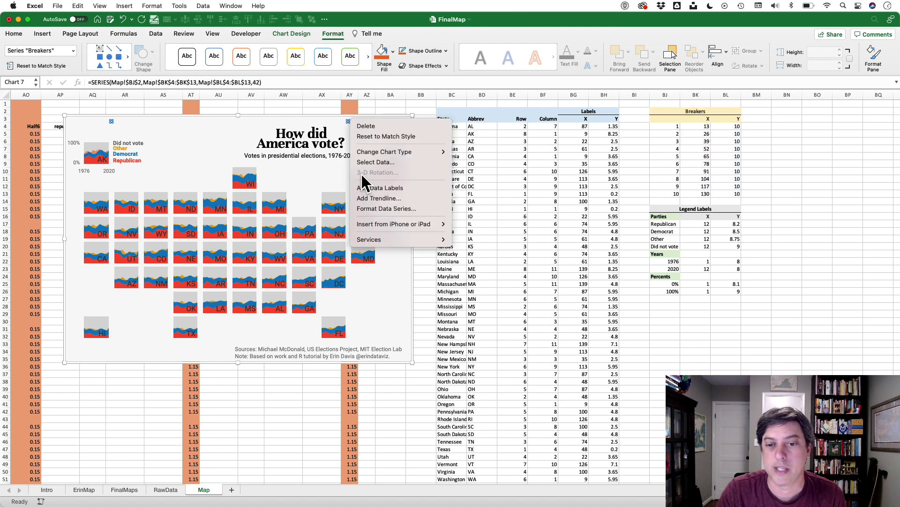
left_click(375, 207)
left_click(774, 118)
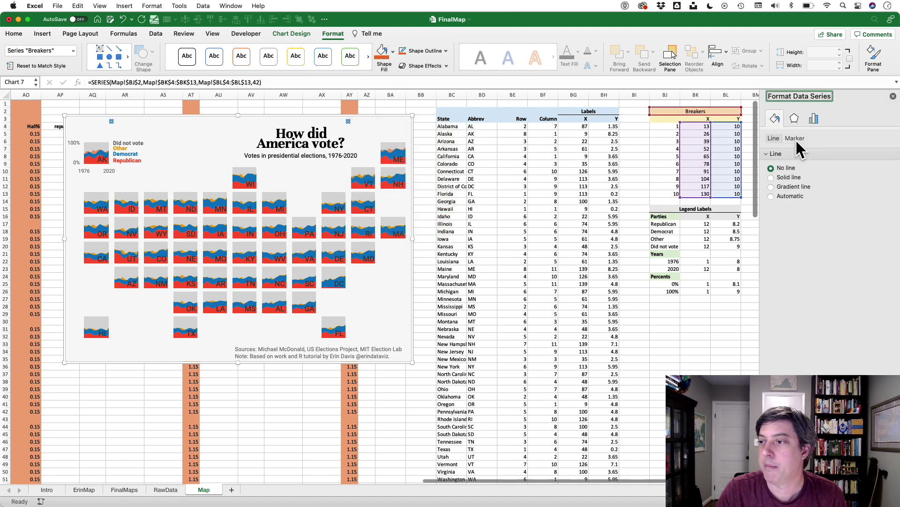
left_click(795, 138)
left_click(792, 154)
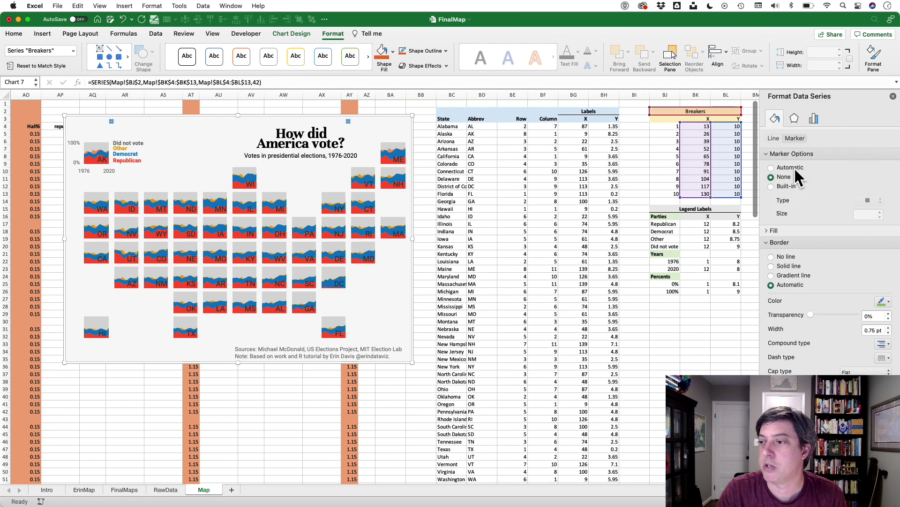
left_click(773, 187)
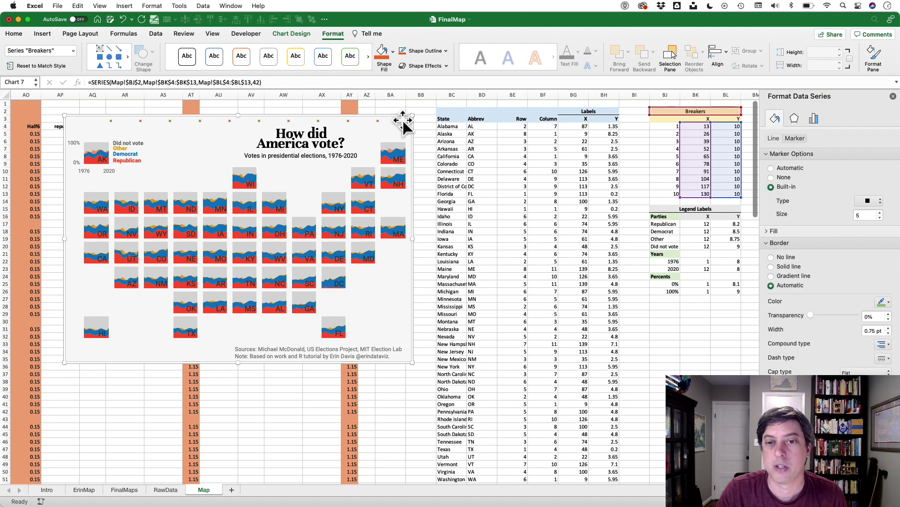
left_click(408, 133)
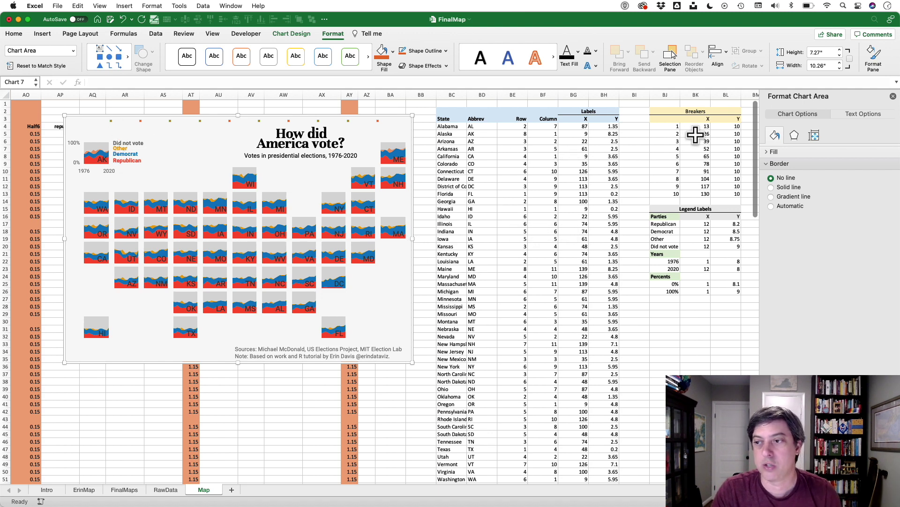
left_click(698, 127)
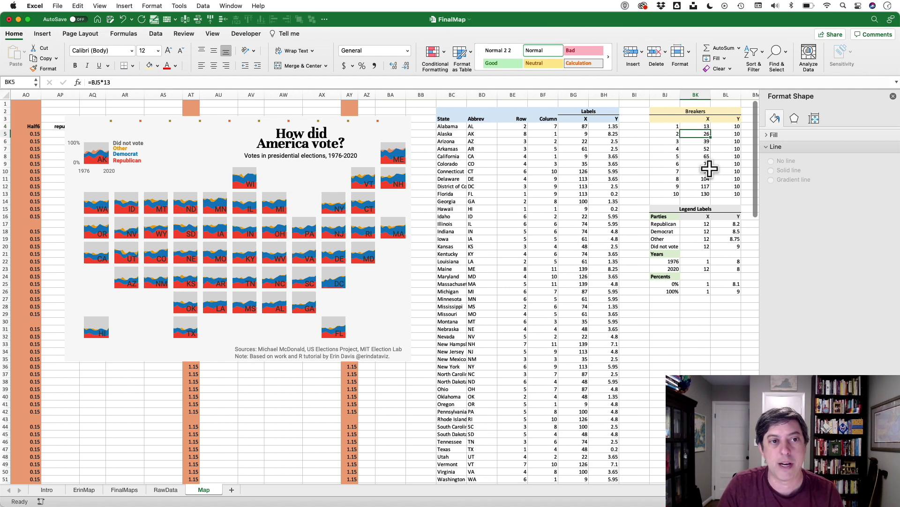
key("Down")
key("Down")
key("Down")
key("Down")
key("Up")
key("Up")
key("Up")
key("Up")
key("Up")
key("Up")
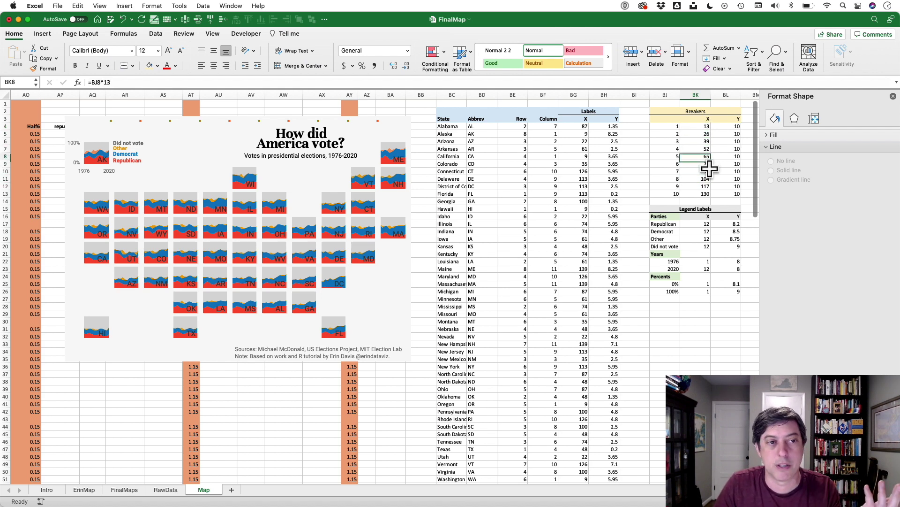
key("Right")
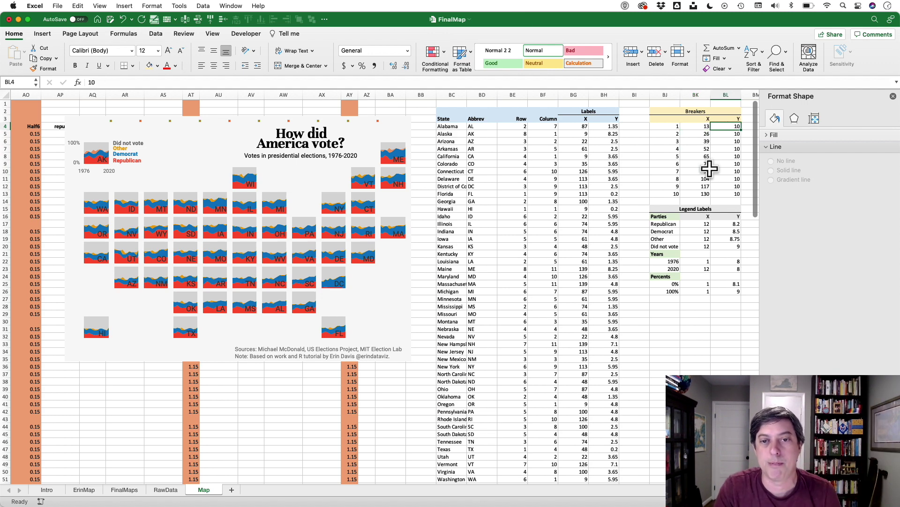
left_click(380, 141)
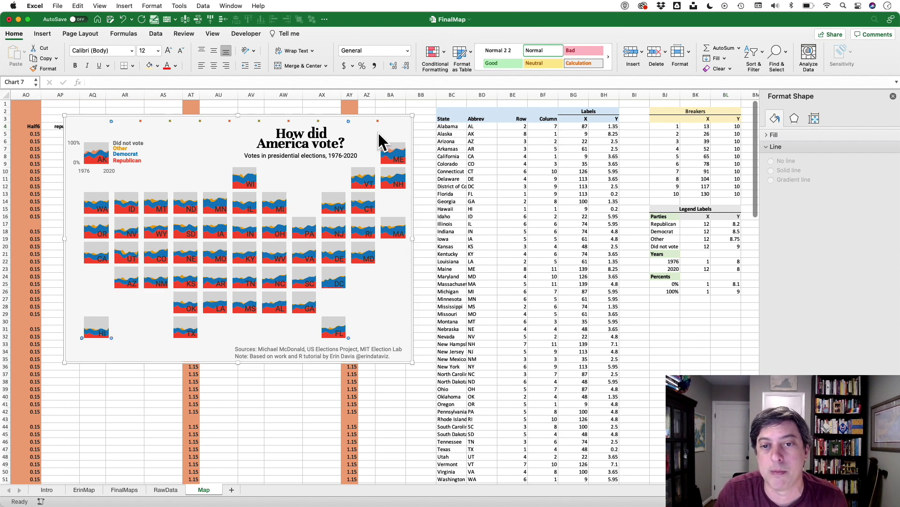
left_click(380, 141)
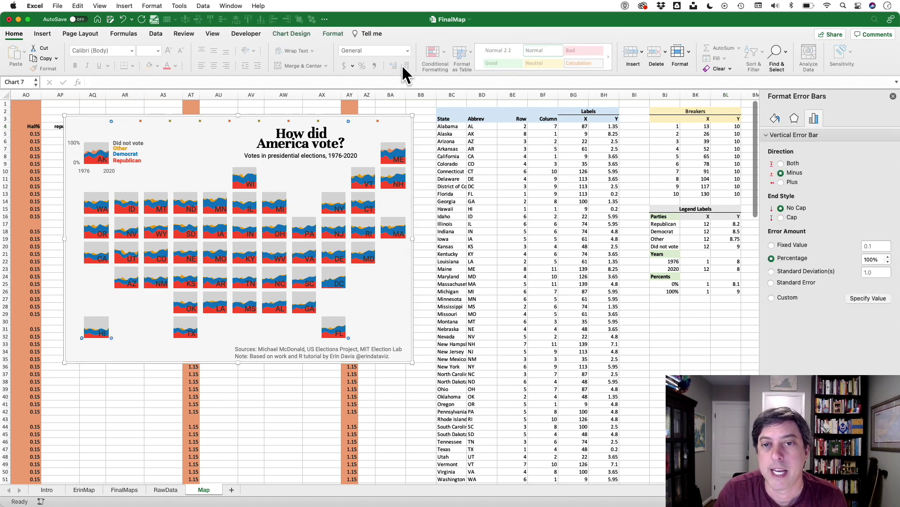
left_click(332, 34)
left_click(73, 51)
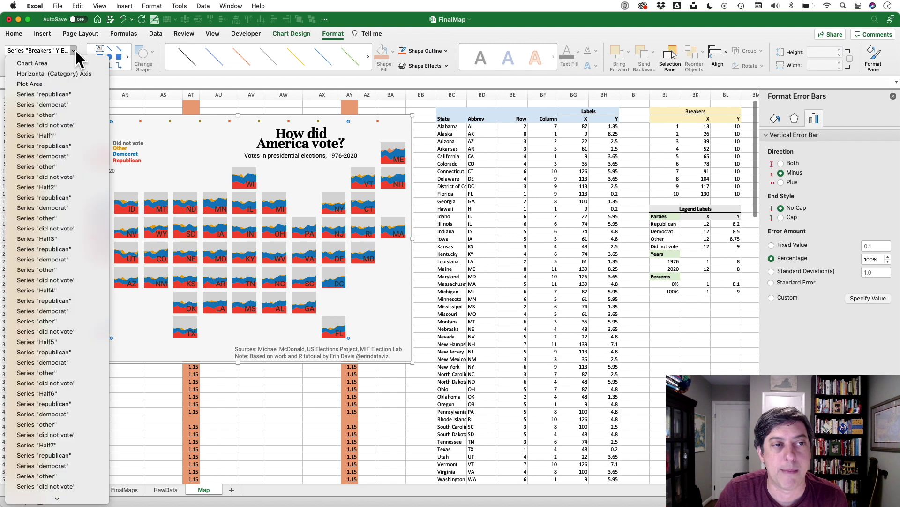
scroll(59, 331, "down", 5)
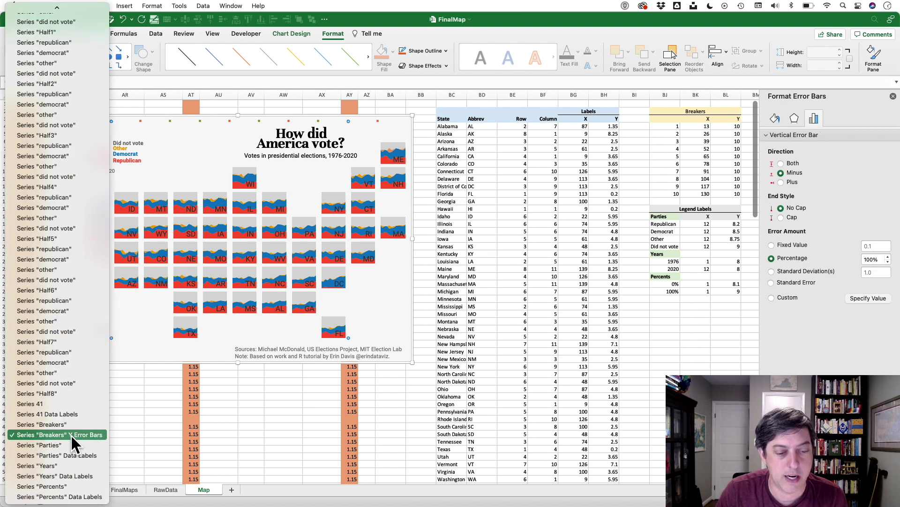
left_click(71, 437)
left_click(775, 119)
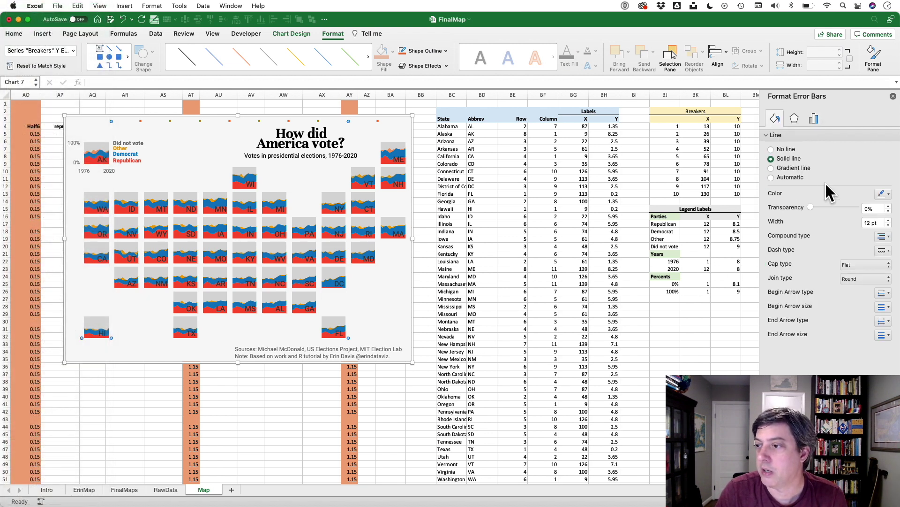
left_click(885, 199)
left_click(856, 229)
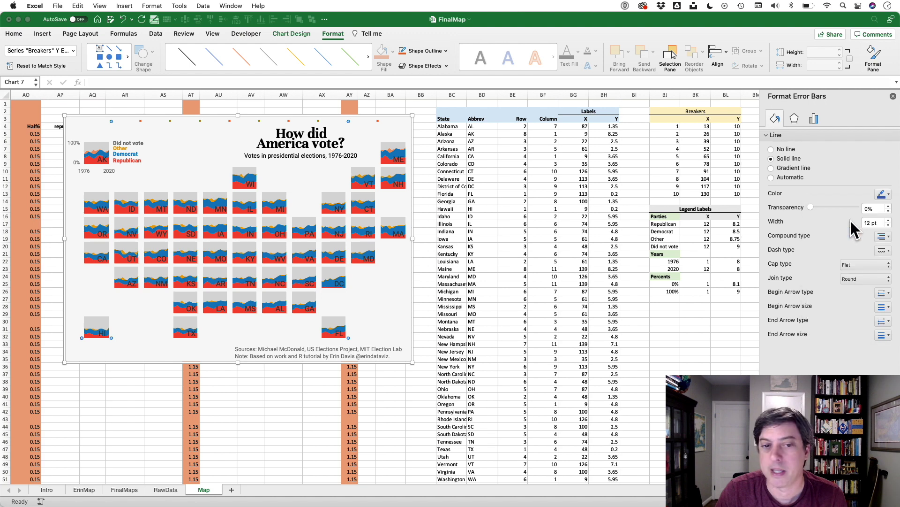
left_click(478, 209)
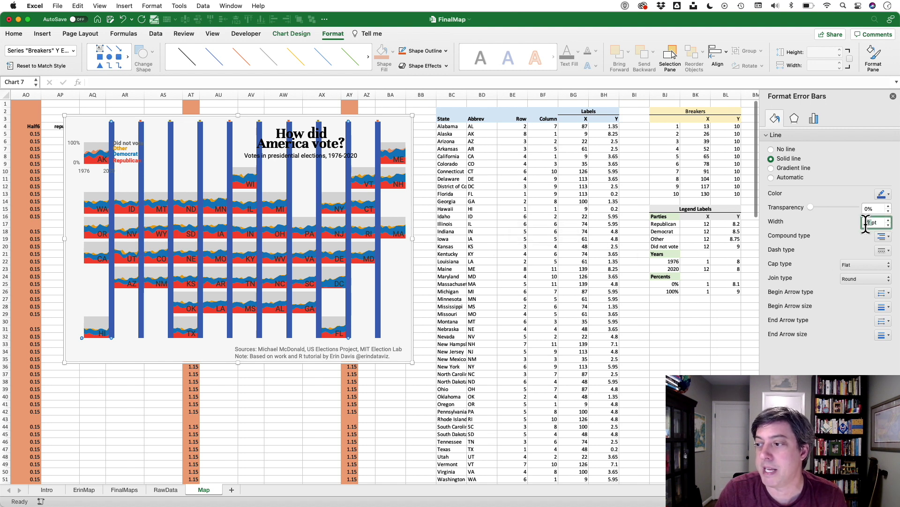
double_click(866, 223)
left_click(889, 226)
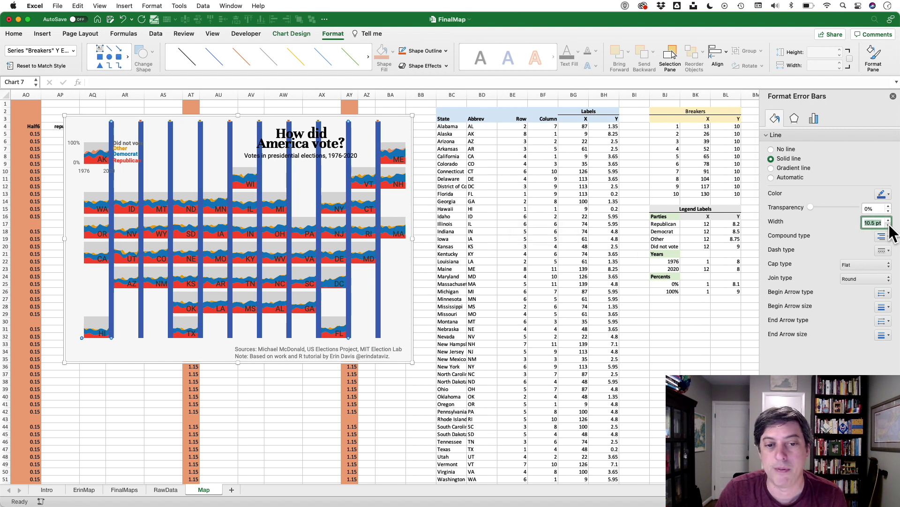
left_click(889, 225)
left_click(889, 226)
left_click(884, 196)
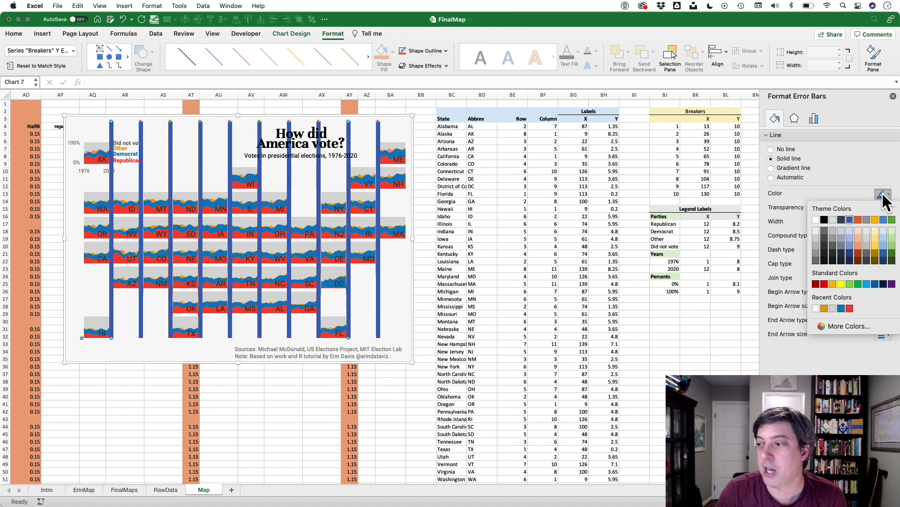
left_click(832, 308)
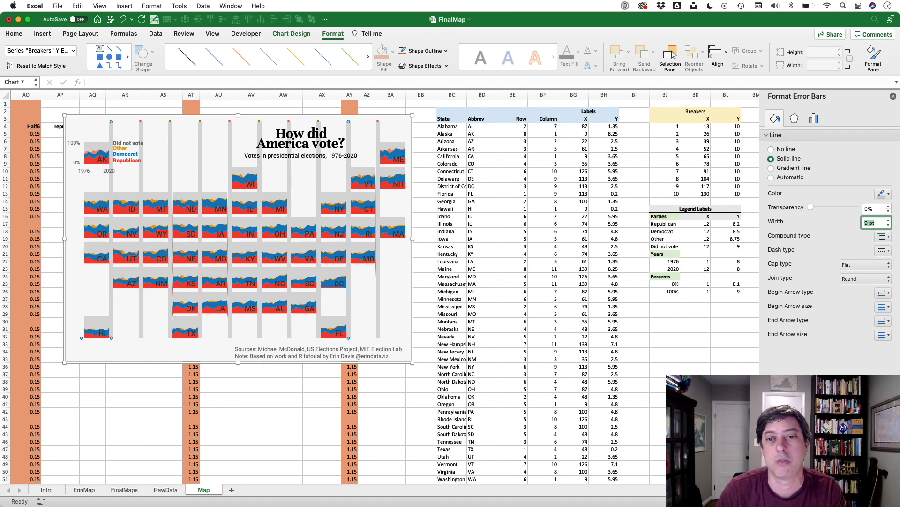
left_click(889, 220)
left_click(889, 220)
left_click(889, 220)
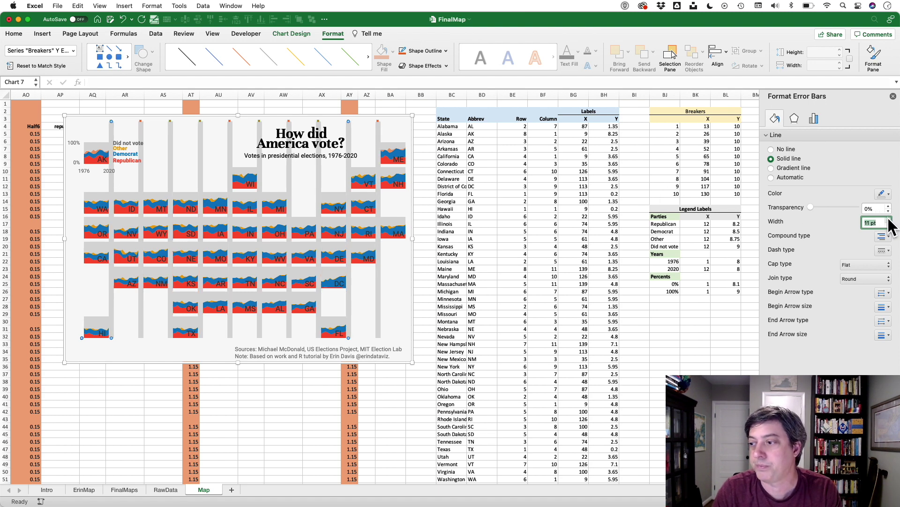
left_click(889, 220)
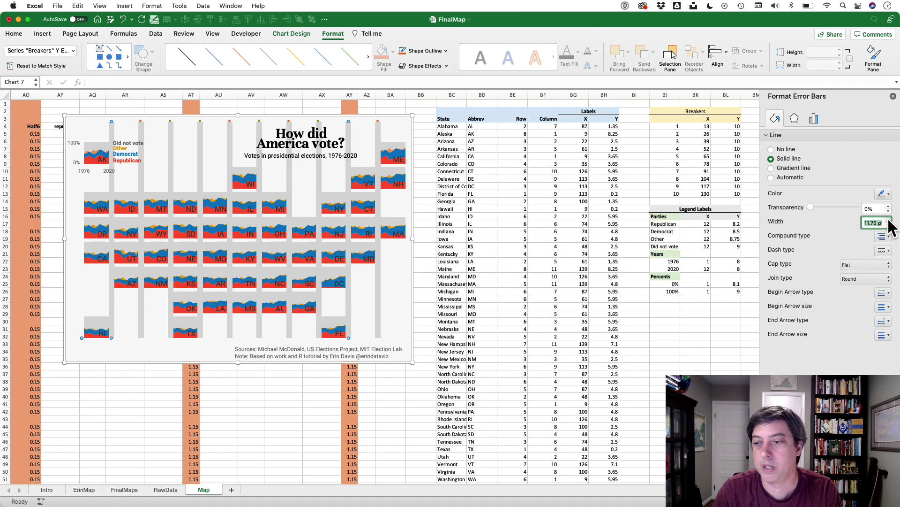
left_click(885, 194)
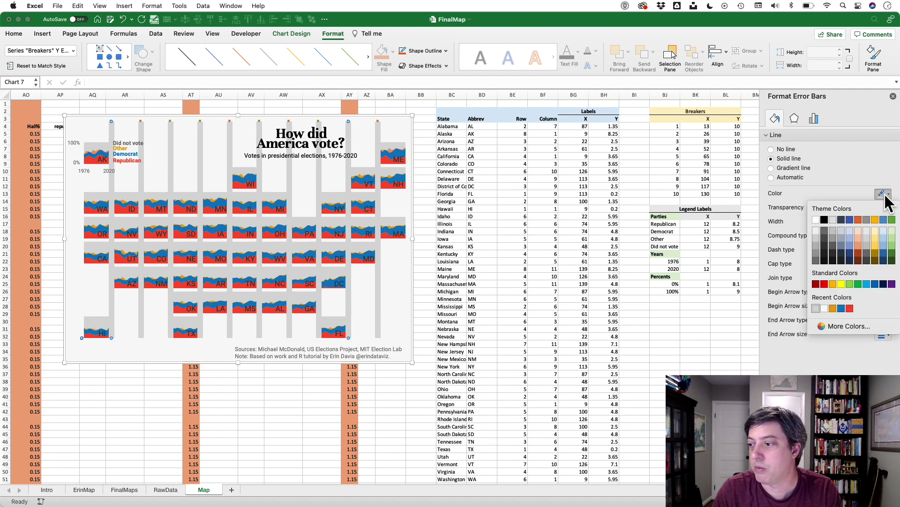
left_click(826, 308)
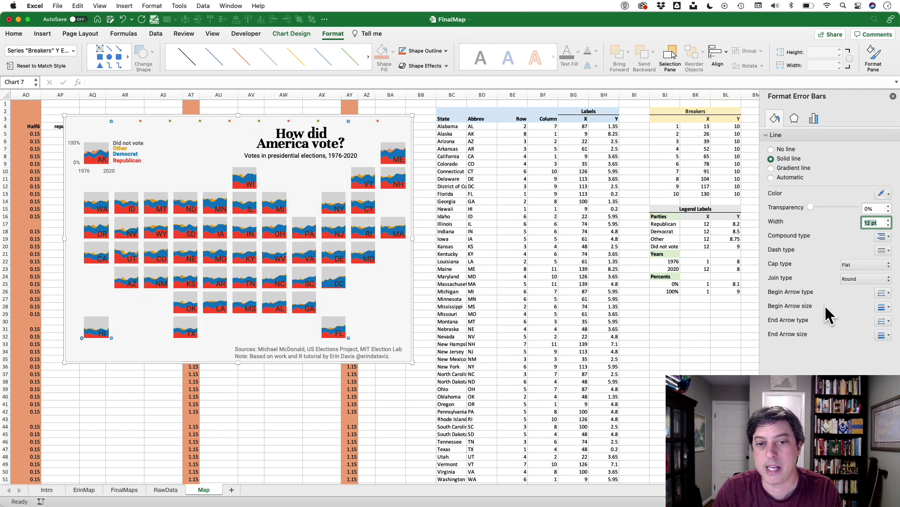
left_click(289, 122)
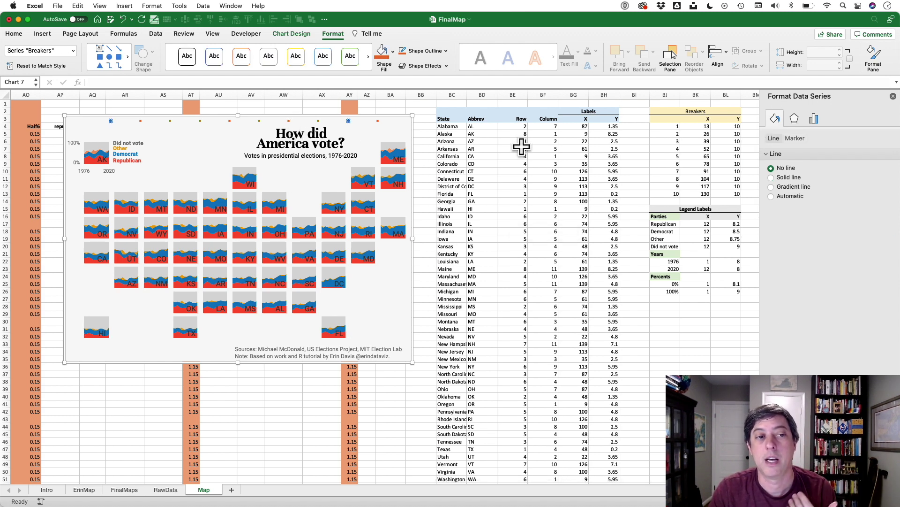
left_click(793, 138)
left_click(783, 187)
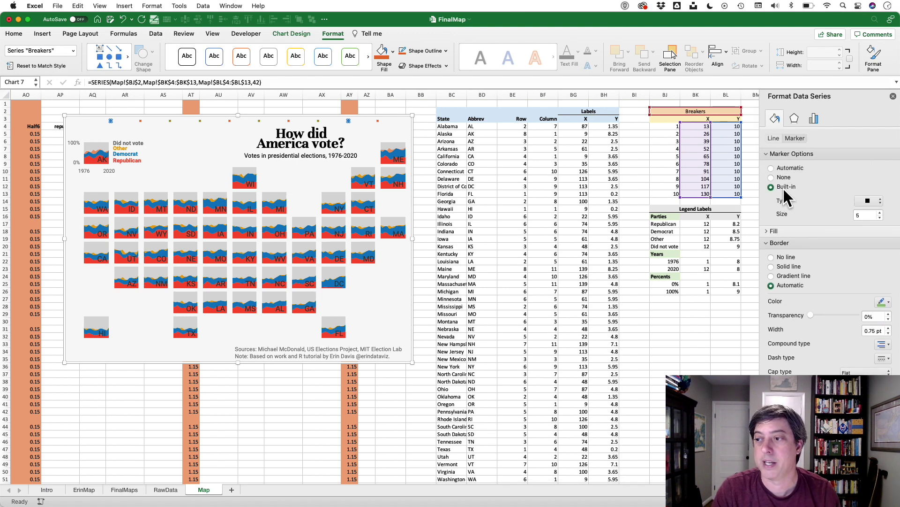
left_click(772, 178)
left_click(369, 113)
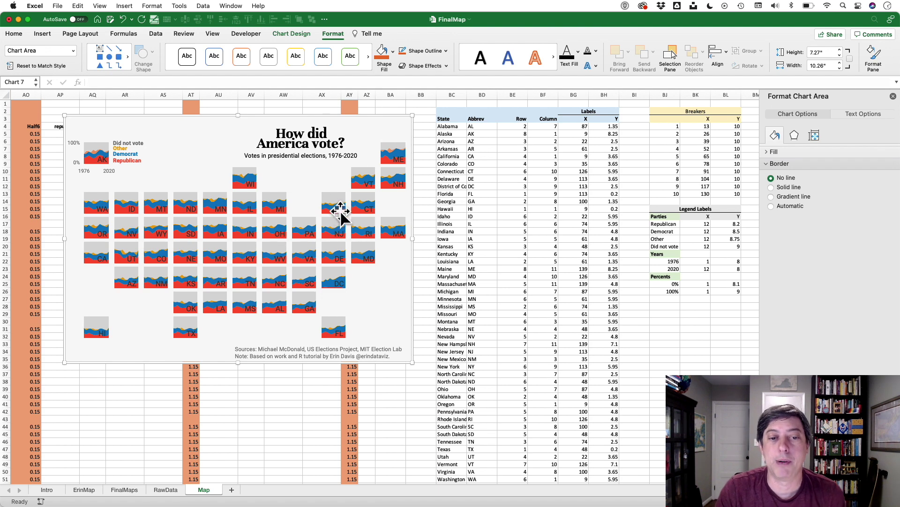
- Fill the Alaska row BC5:BH5 of the labels table yellow
left_click(175, 202)
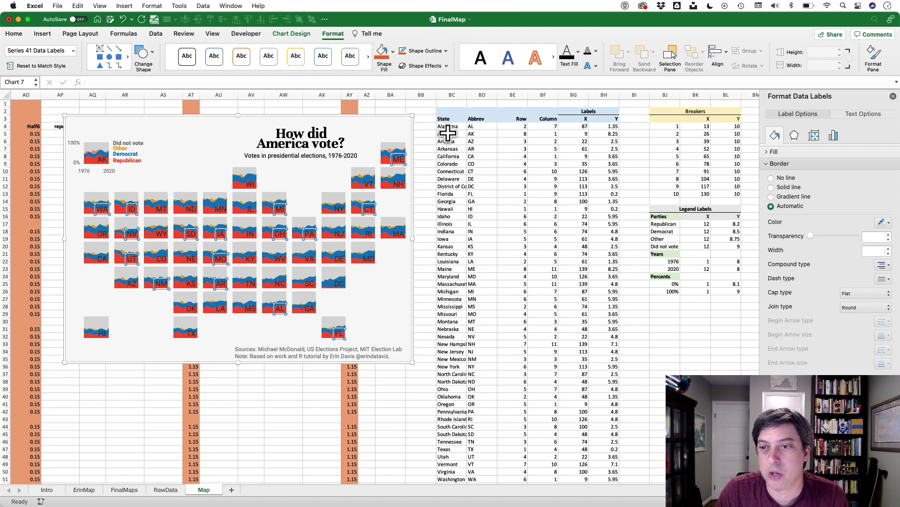
left_click_drag(448, 133, 594, 135)
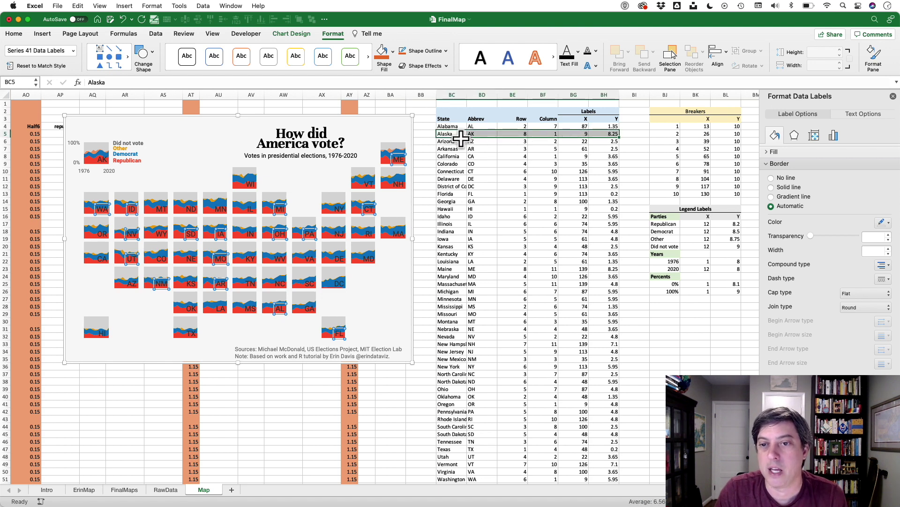
left_click(158, 65)
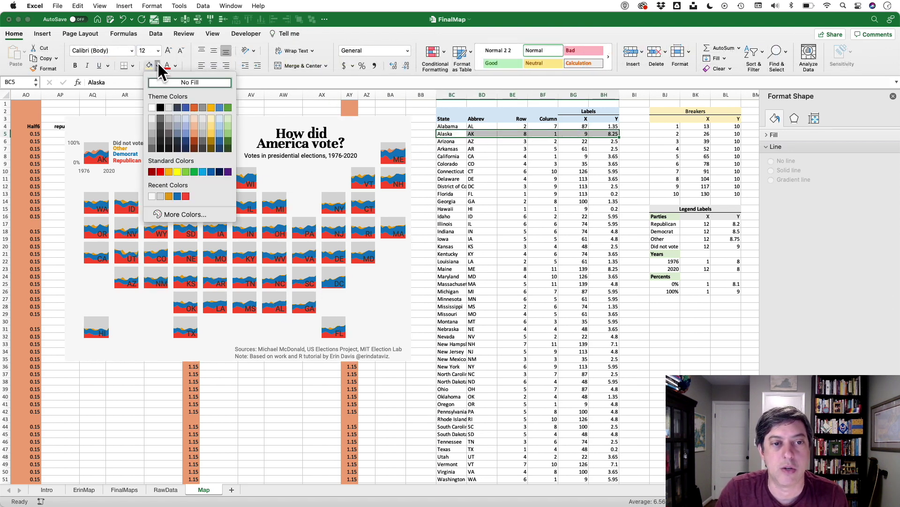
left_click(178, 172)
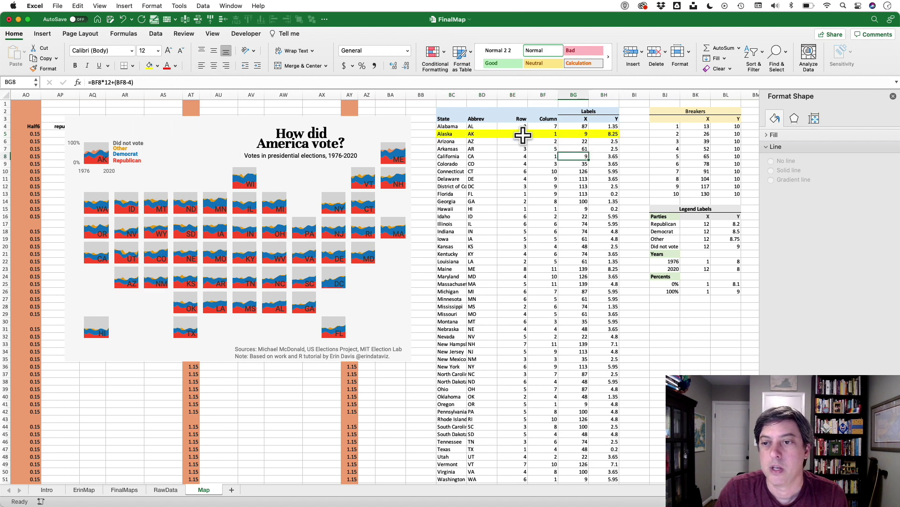
- Check Alaska's Row and Column values, then start editing its label X formula
left_click(523, 135)
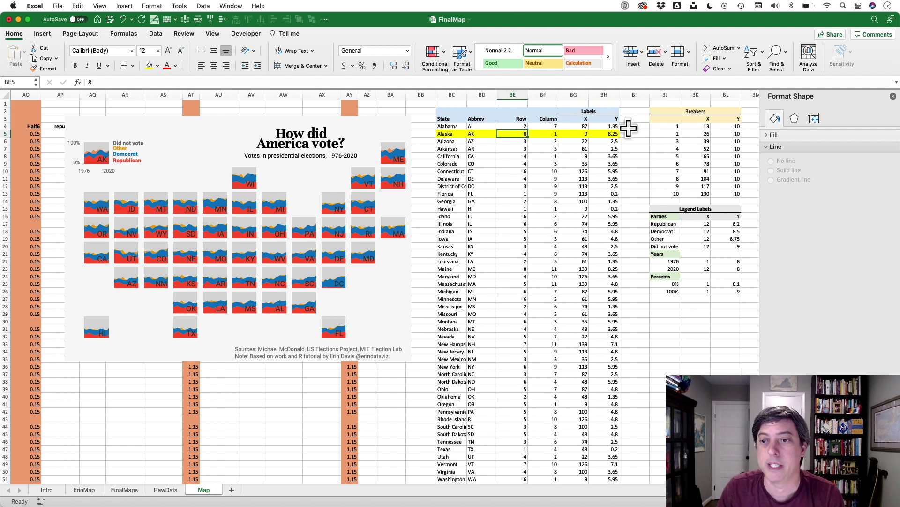
key("Right")
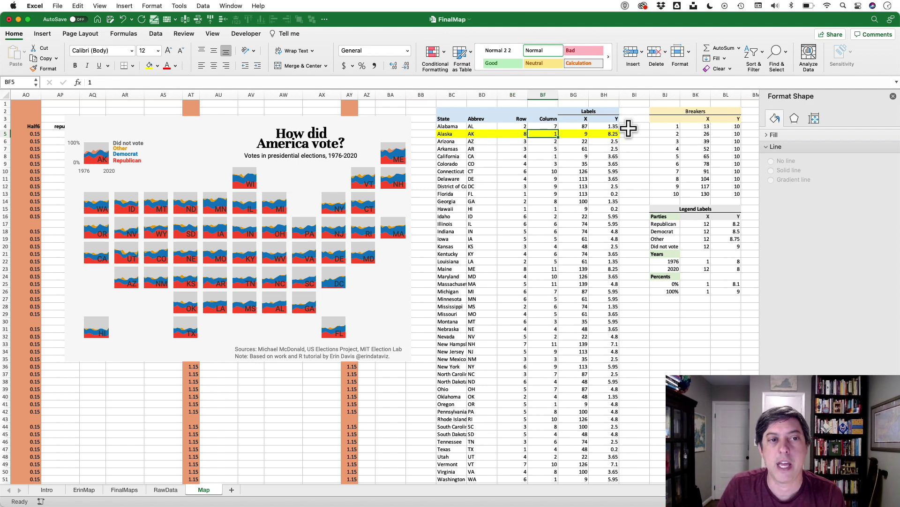
key("Left")
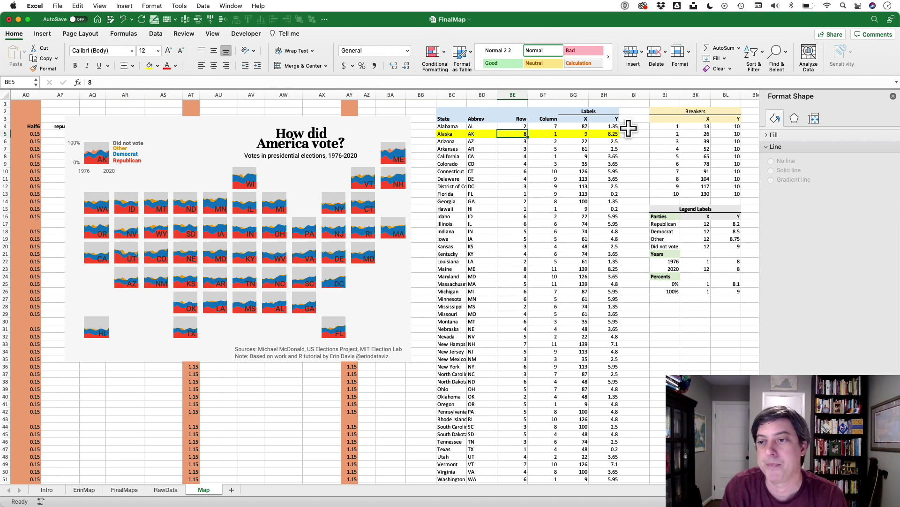
key("Right")
key("Right")
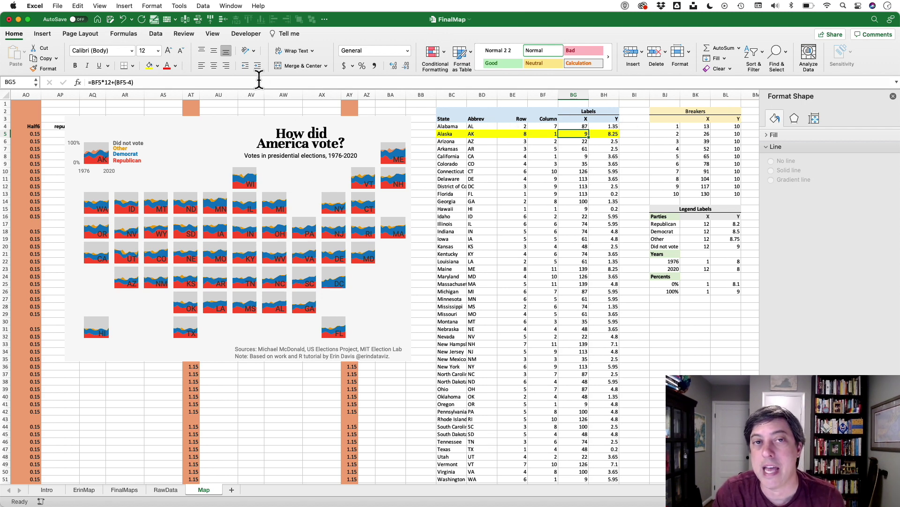
left_click(259, 80)
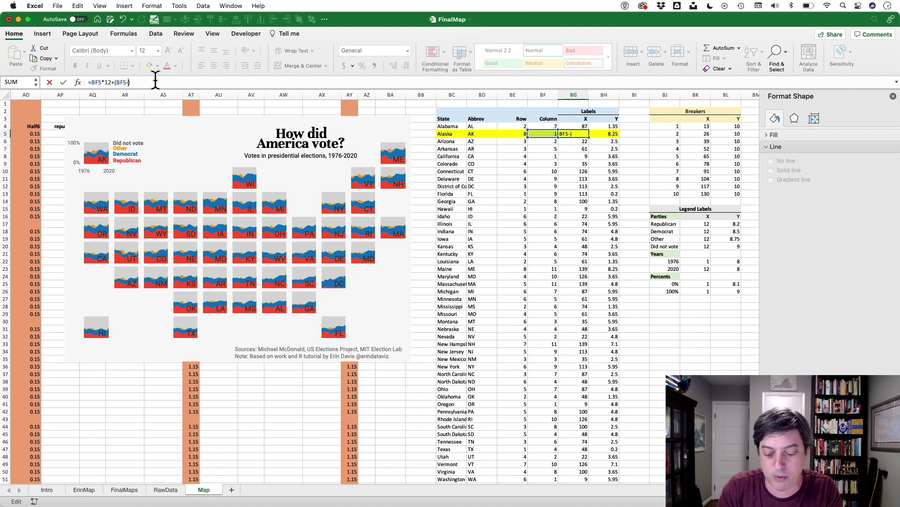
key("Return")
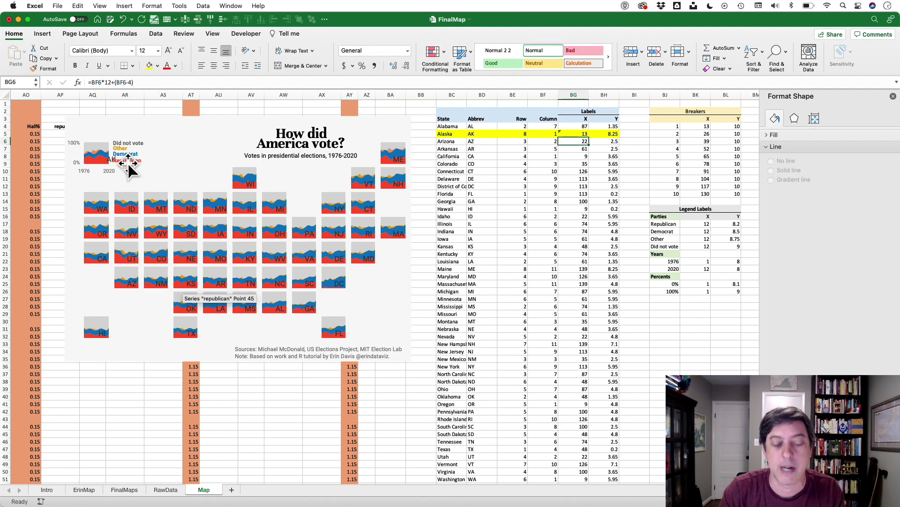
key("Up")
key("ctrl+d")
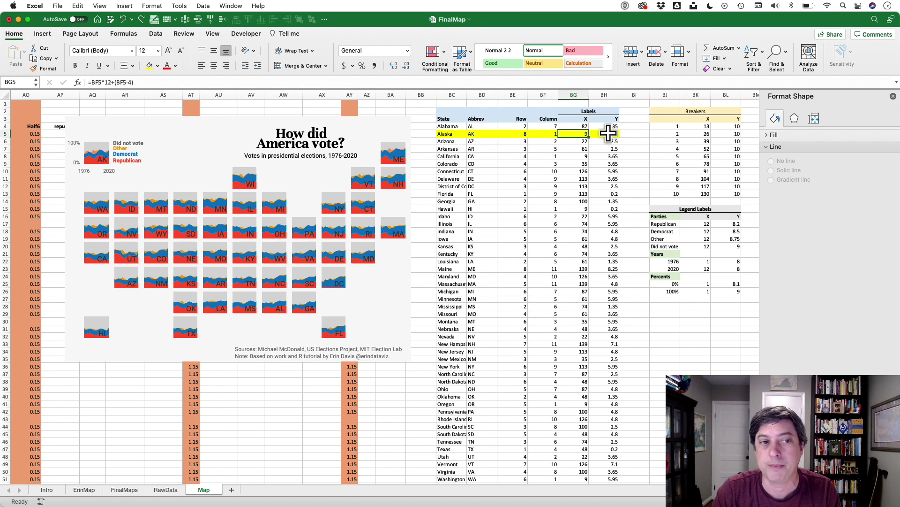
left_click(607, 134)
left_click(162, 81)
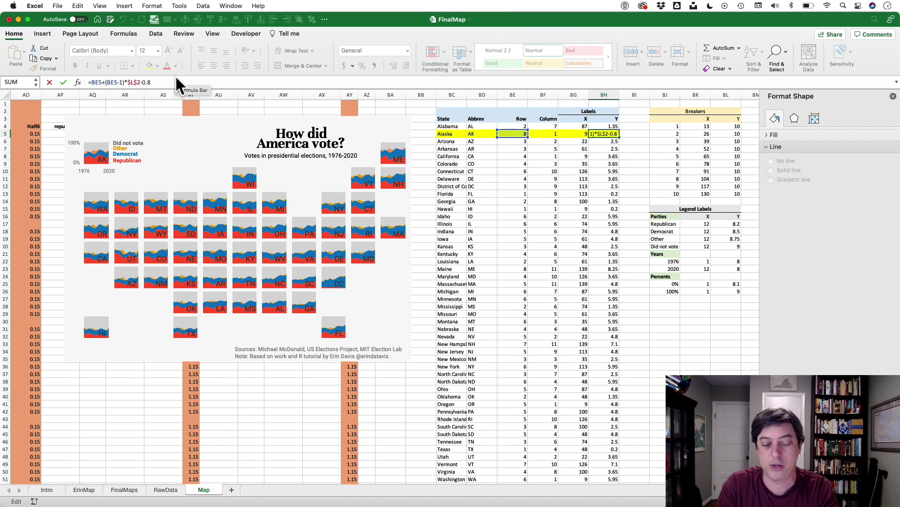
left_click_drag(142, 82, 185, 82)
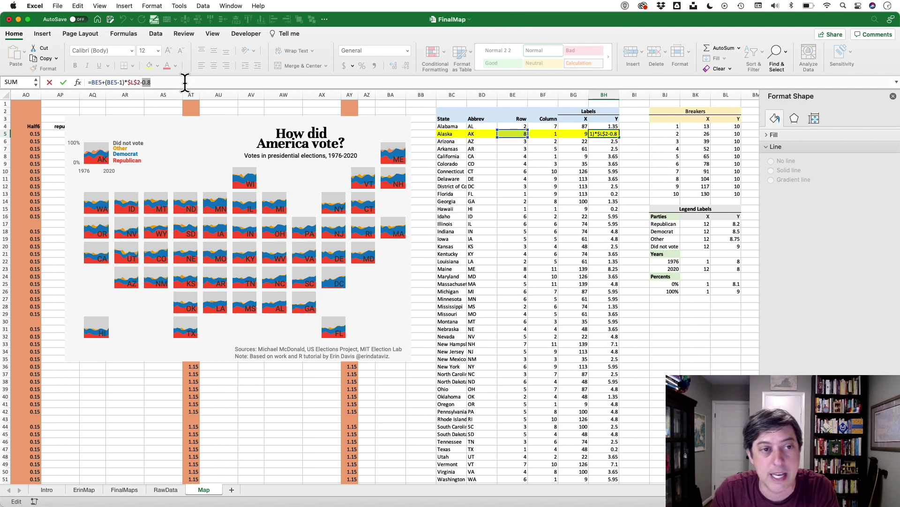
type("1.")
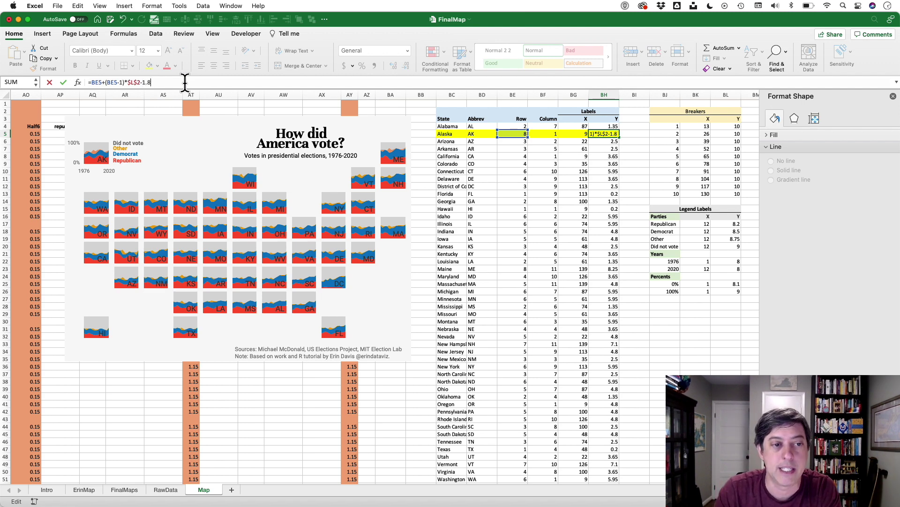
key("Return")
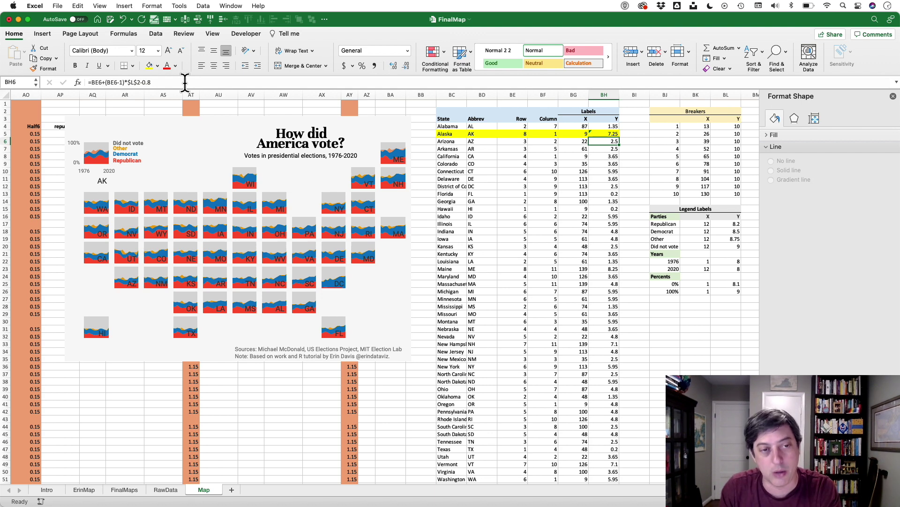
key("super+z")
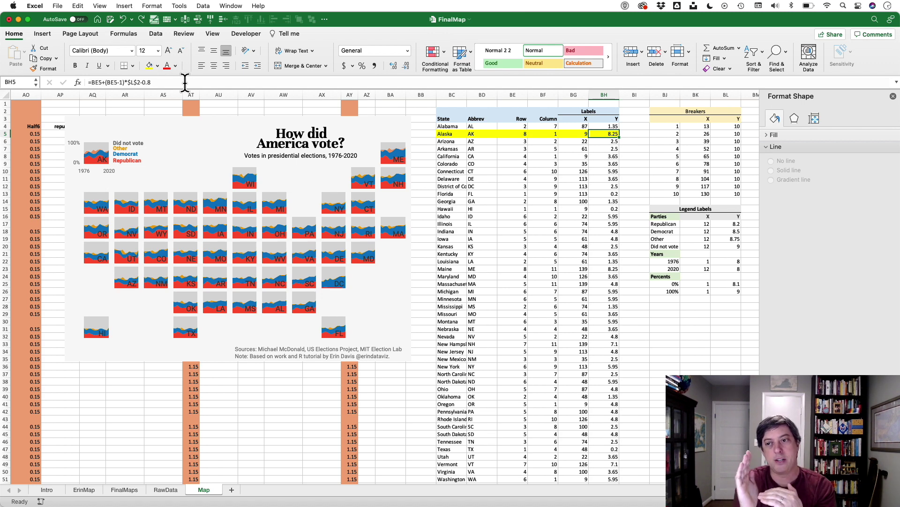
key("Left")
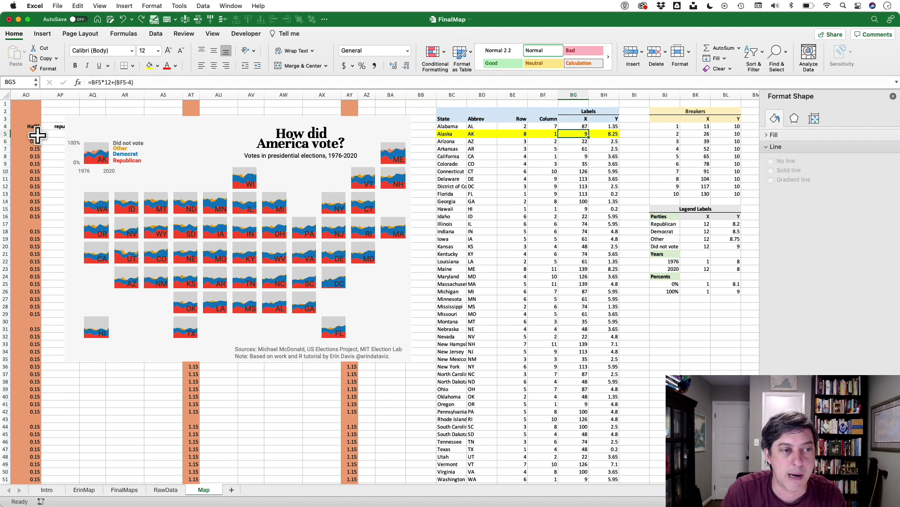
left_click_drag(36, 135, 37, 216)
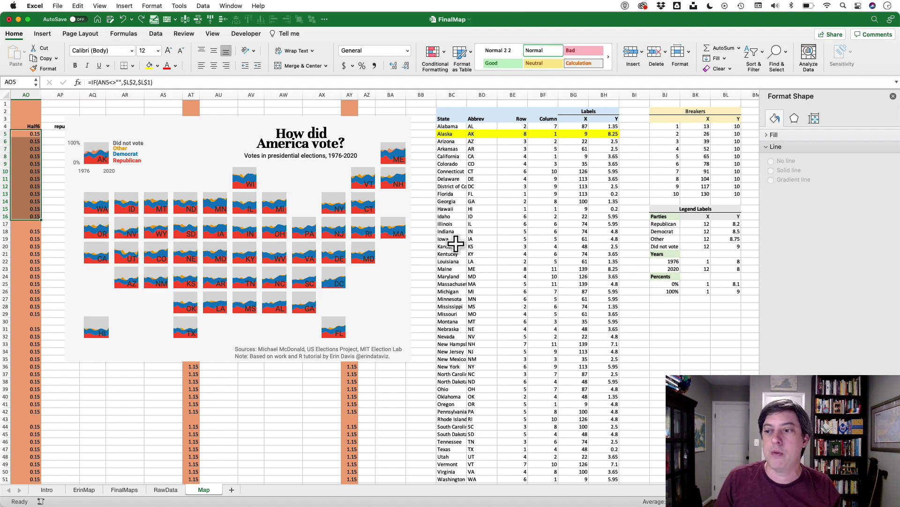
- Select the Legend Labels table, then open the map chart's Chart Elements list
left_click(690, 210)
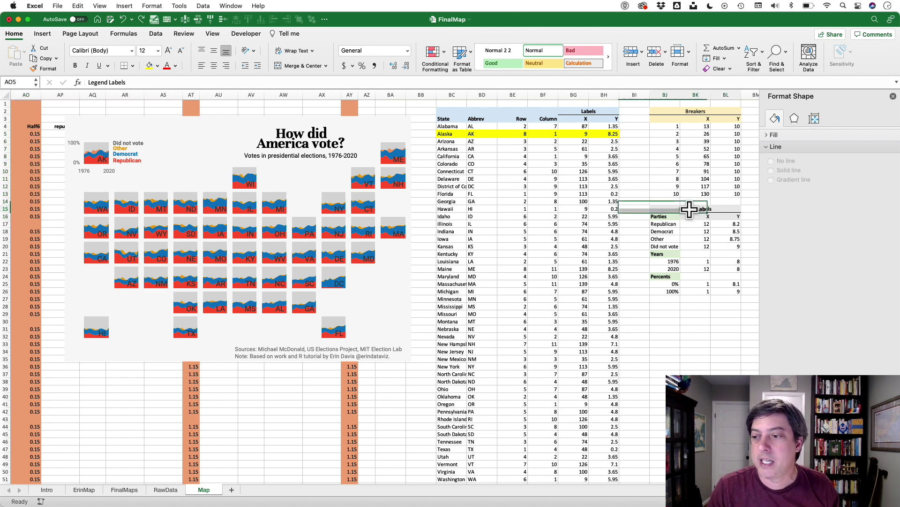
left_click_drag(689, 210, 684, 291)
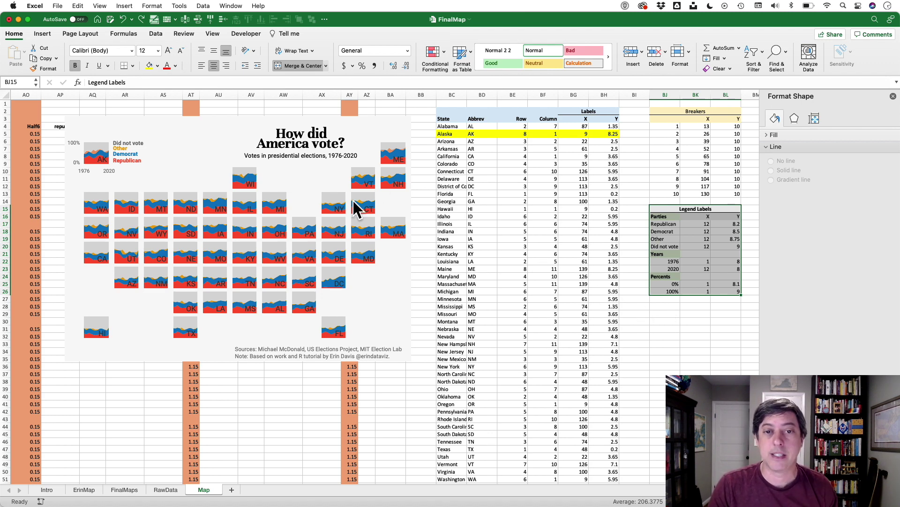
left_click(370, 121)
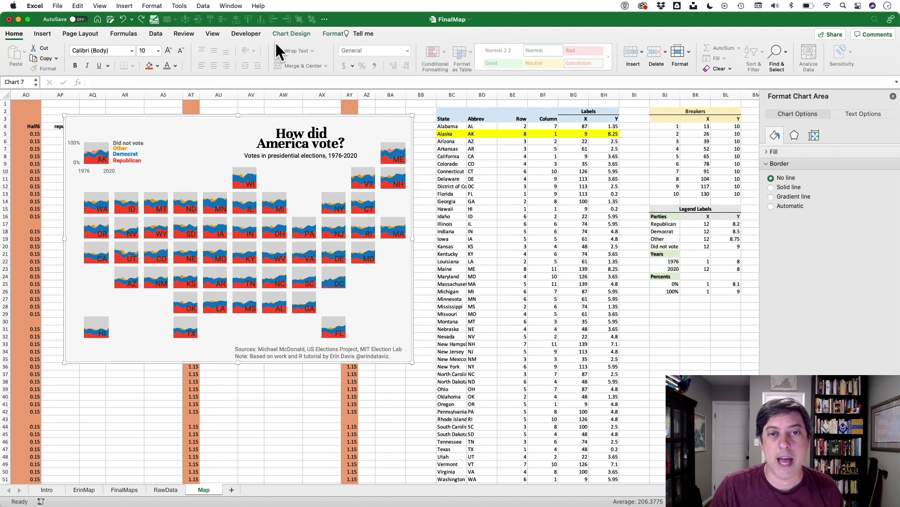
left_click(334, 34)
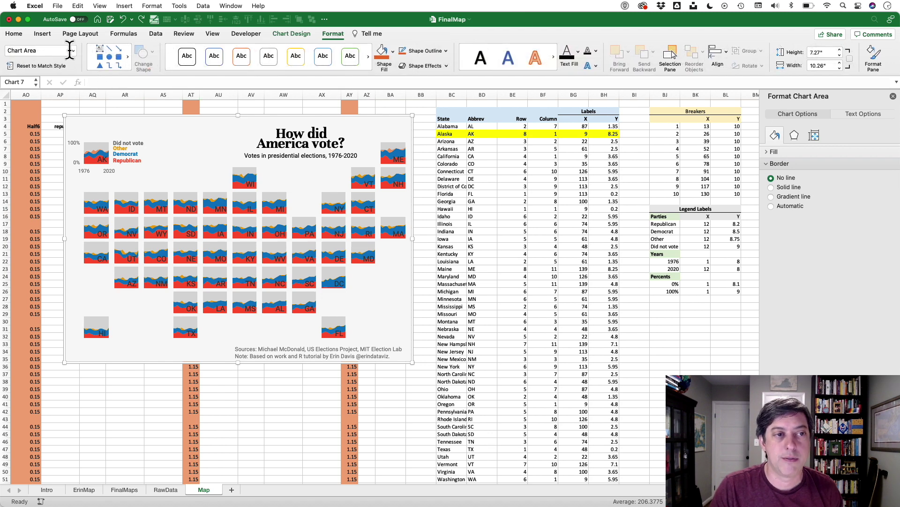
left_click(71, 50)
scroll(55, 397, "down", 3)
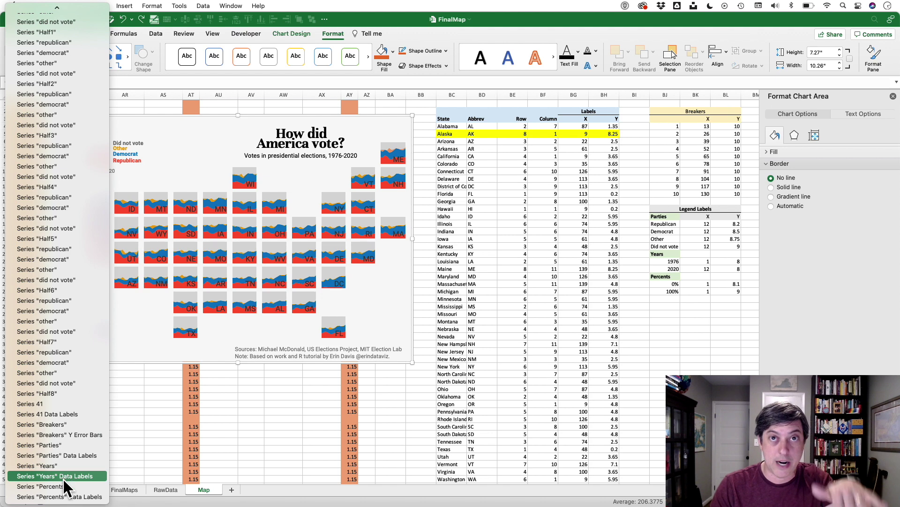
- Give the Parties label series built-in markers
left_click(56, 446)
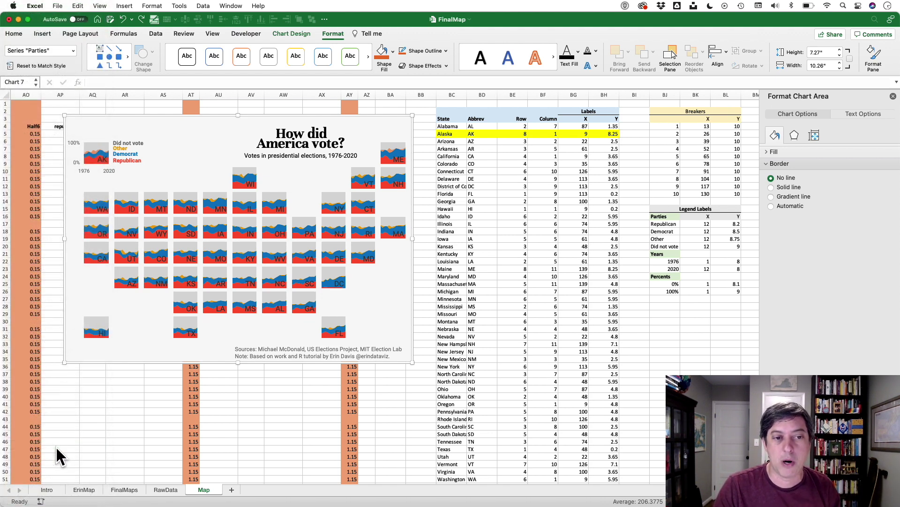
left_click(794, 139)
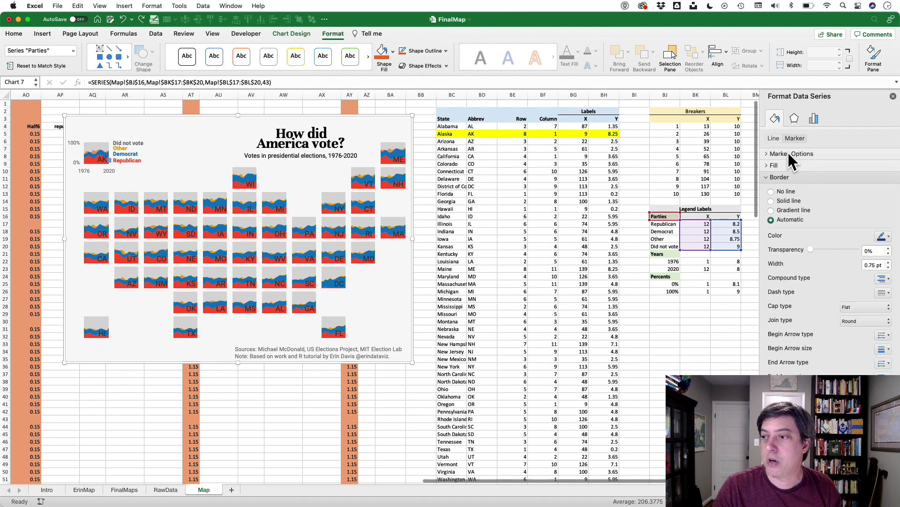
left_click(792, 154)
left_click(784, 186)
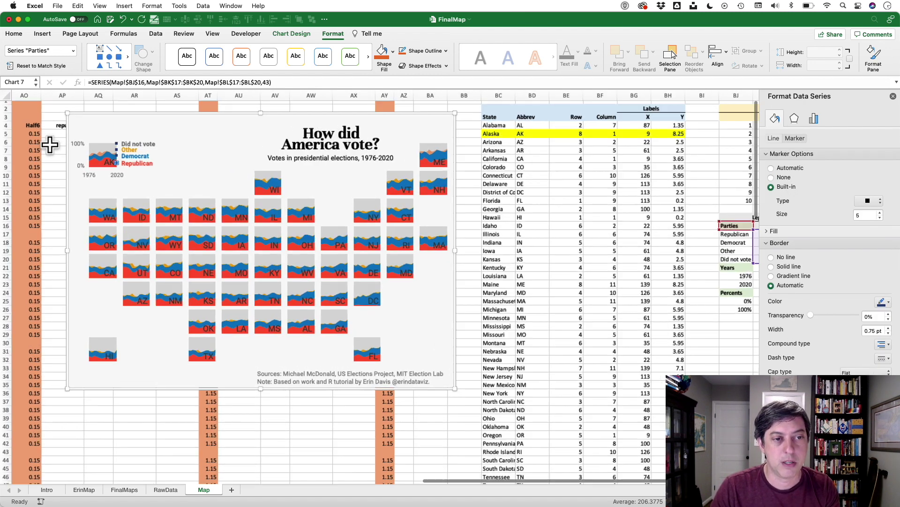
scroll(51, 145, "up", 5)
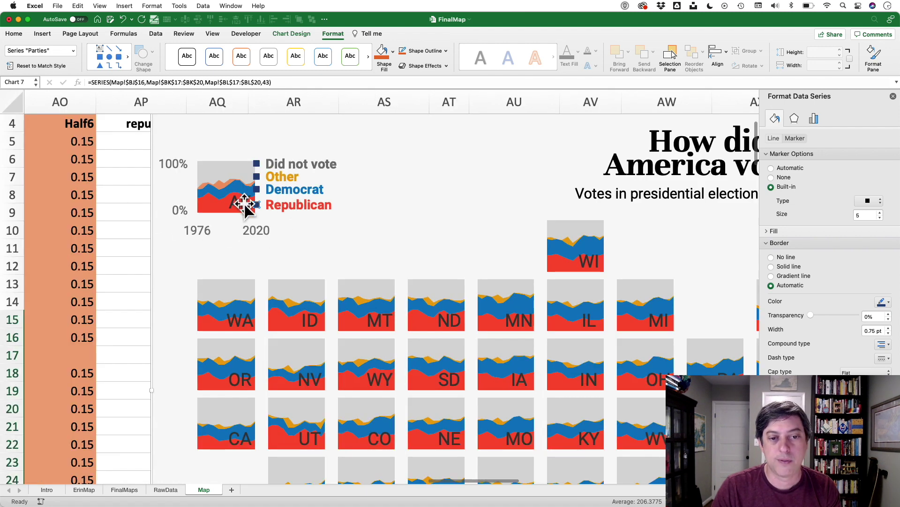
- Give the Years label series built-in markers
left_click(73, 51)
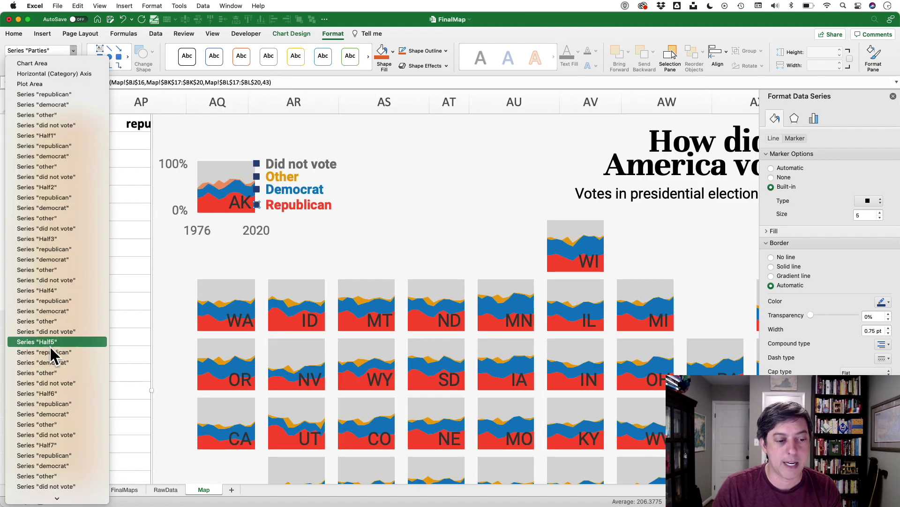
scroll(50, 345, "down", 3)
left_click(59, 462)
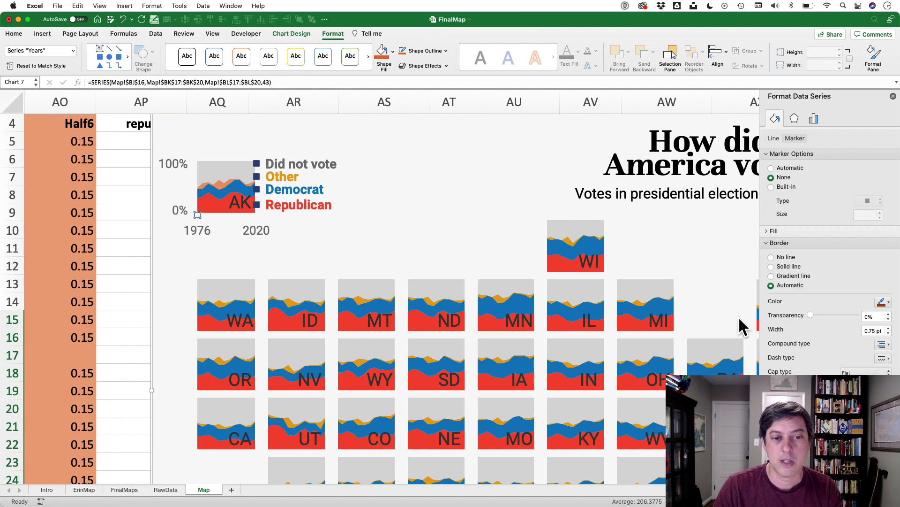
left_click(782, 179)
left_click(772, 188)
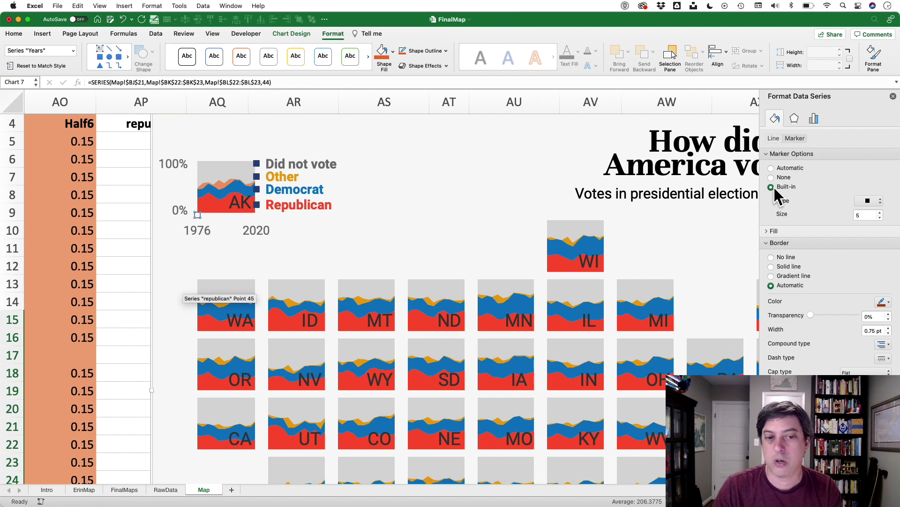
- Give the Percents series built-in markers and bring the Legend Labels table into view
left_click(73, 51)
scroll(60, 423, "down", 5)
left_click(50, 487)
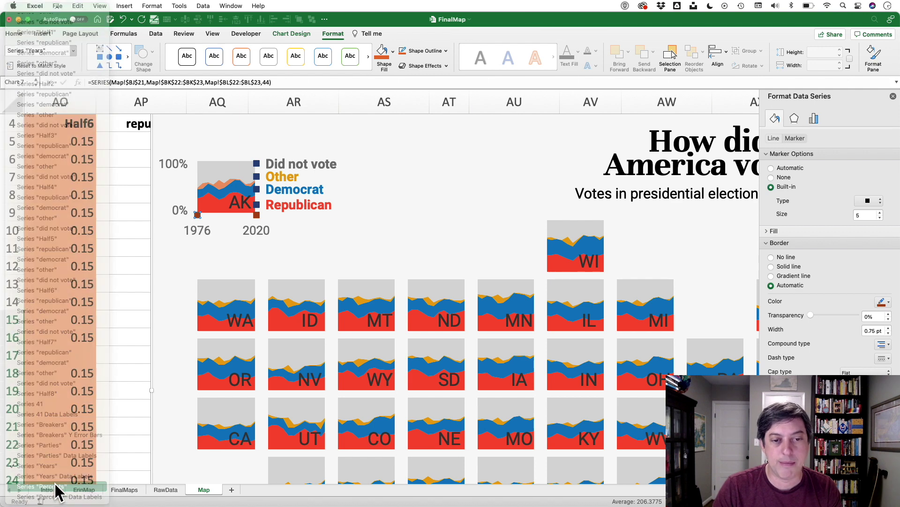
left_click(772, 186)
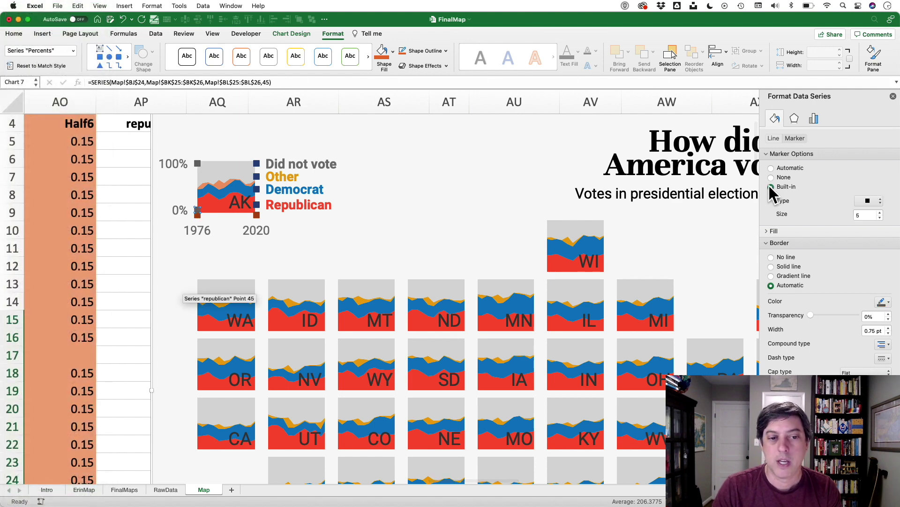
scroll(450, 318, "down", 5)
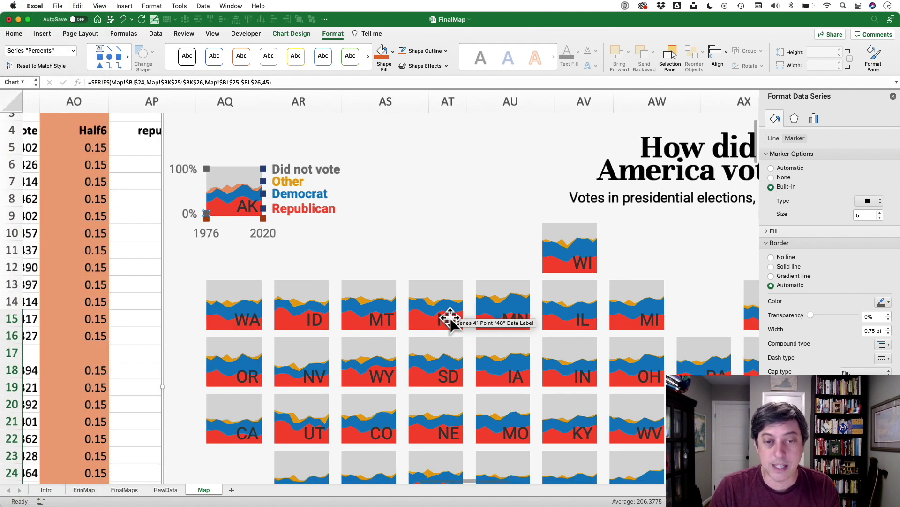
scroll(449, 317, "down", 4)
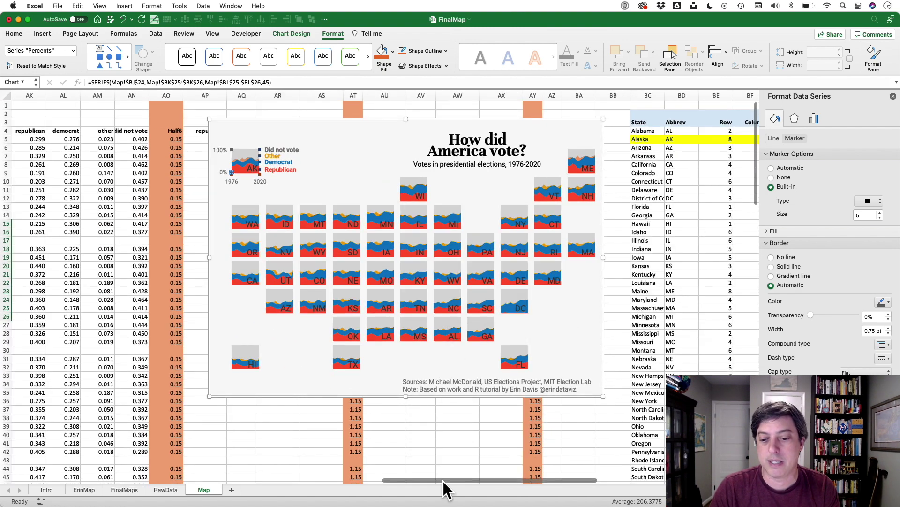
left_click_drag(443, 480, 528, 475)
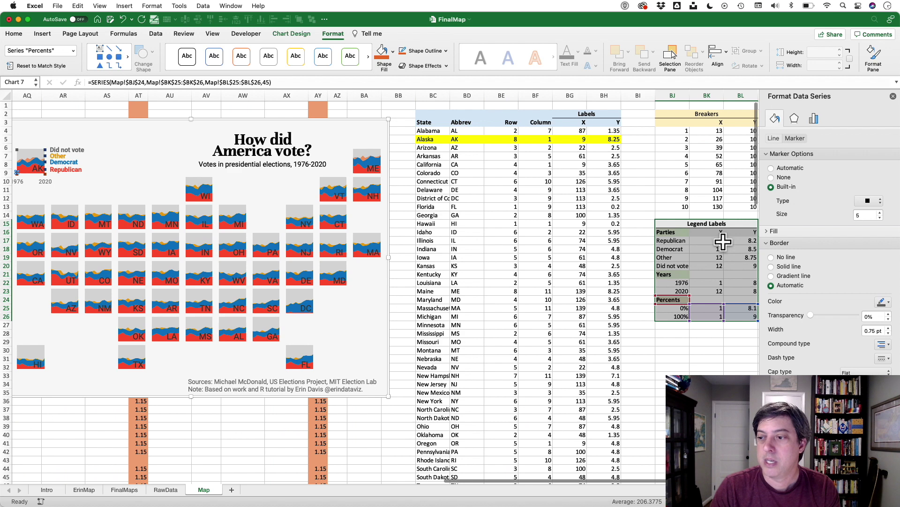
left_click(715, 241)
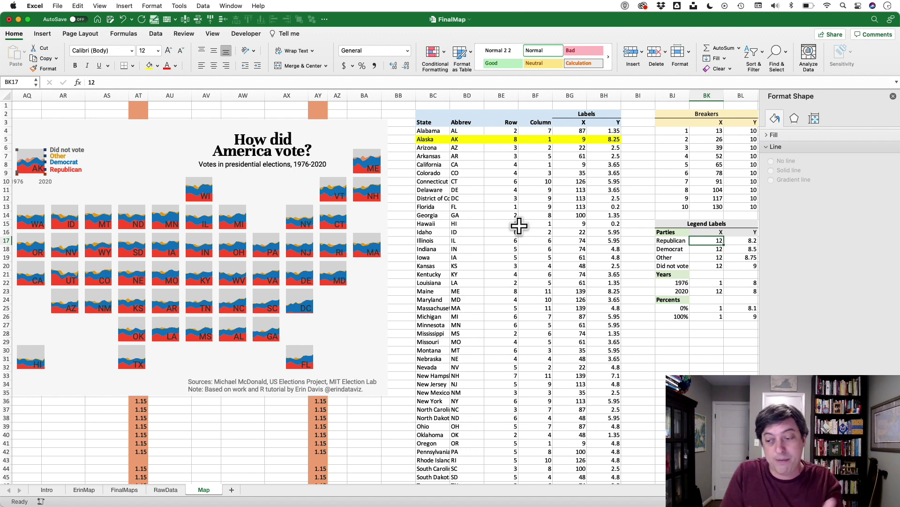
- Review the year, party and percent labels' X and Y positions
left_click_drag(713, 283, 713, 316)
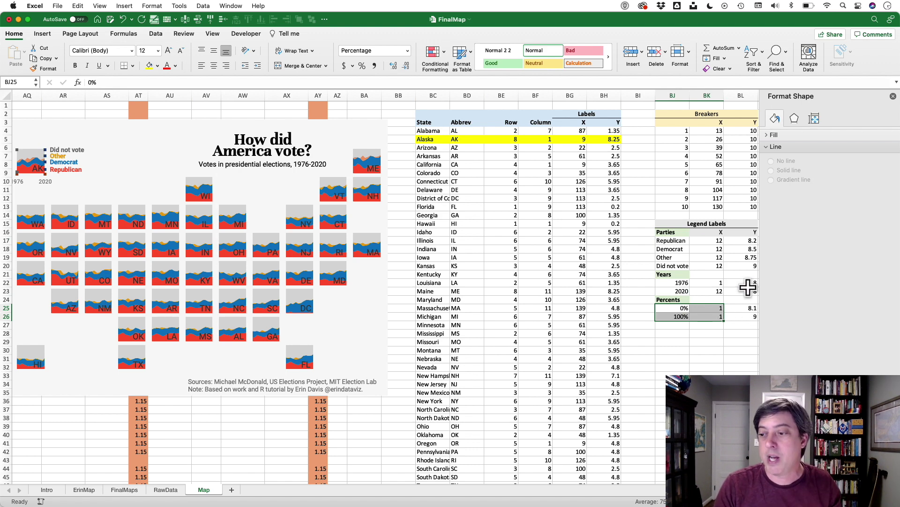
left_click_drag(741, 241, 740, 288)
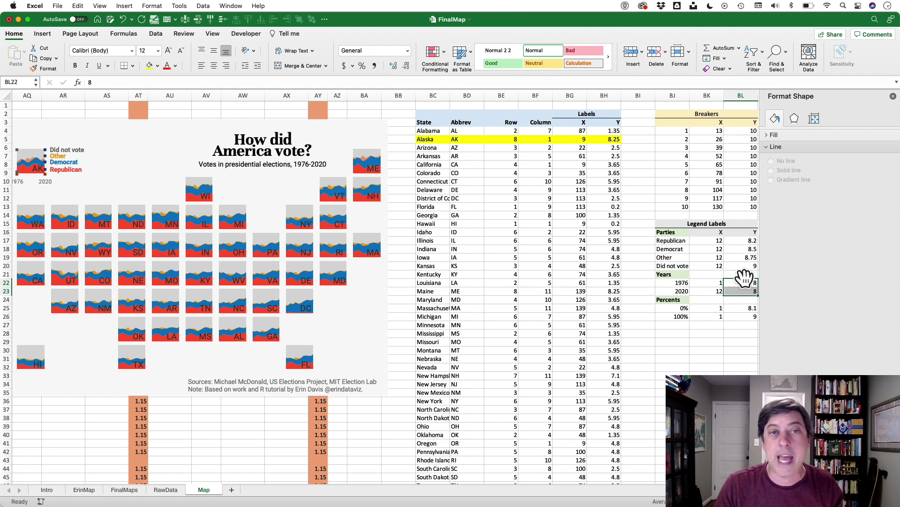
left_click(740, 310)
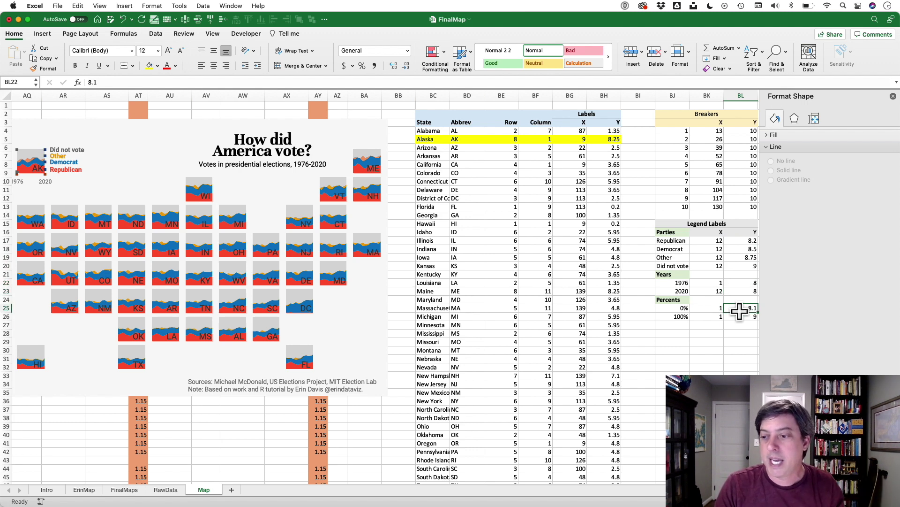
mouse_move(740, 310)
left_mouse_down()
mouse_move(743, 302)
mouse_move(740, 317)
left_mouse_up()
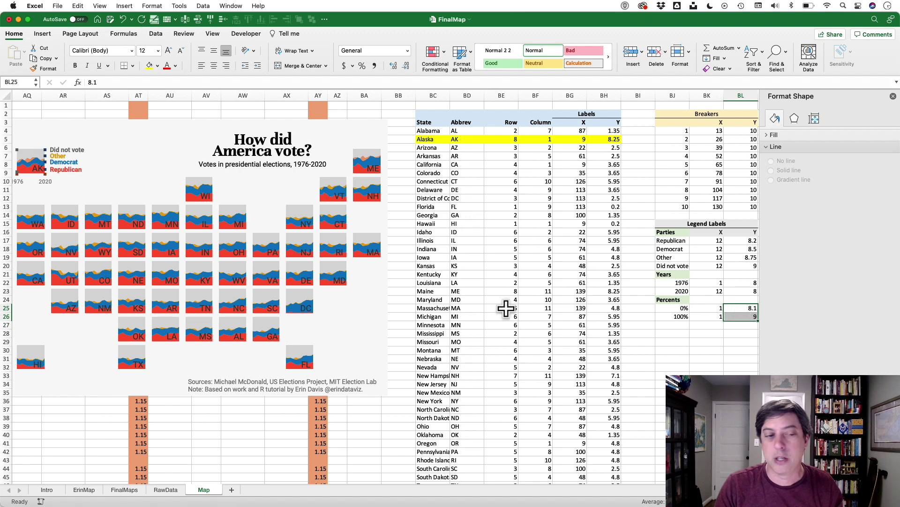
scroll(367, 457, "down", 1)
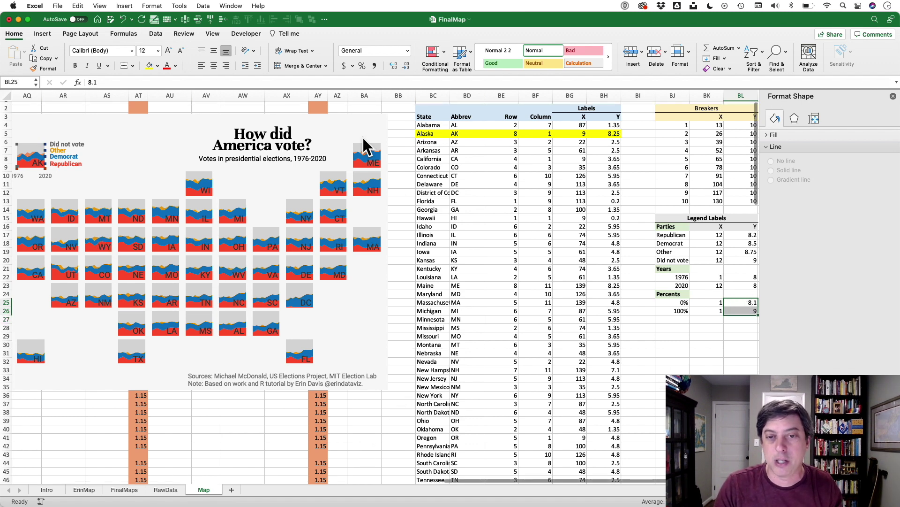
- Drag the map chart to the right, then select the Republican label's Y position
left_click(362, 125)
left_click_drag(123, 217, 235, 227)
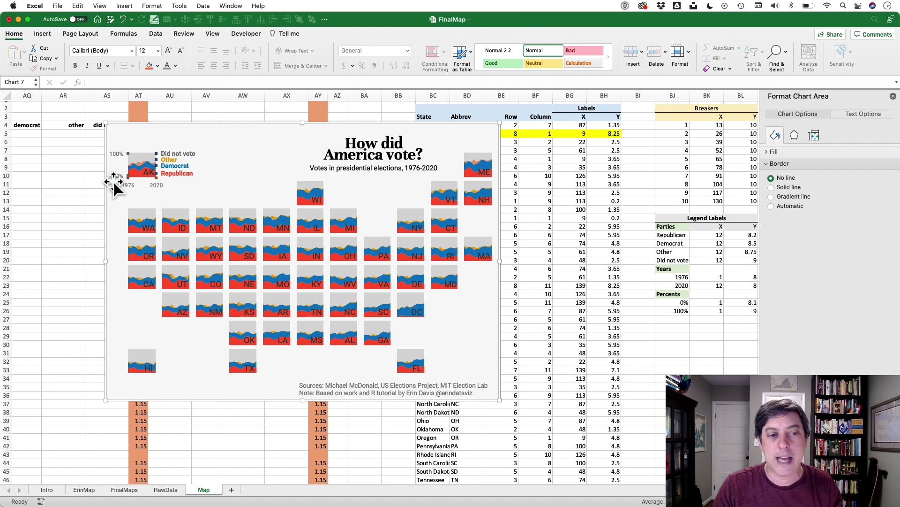
left_click_drag(748, 235, 746, 258)
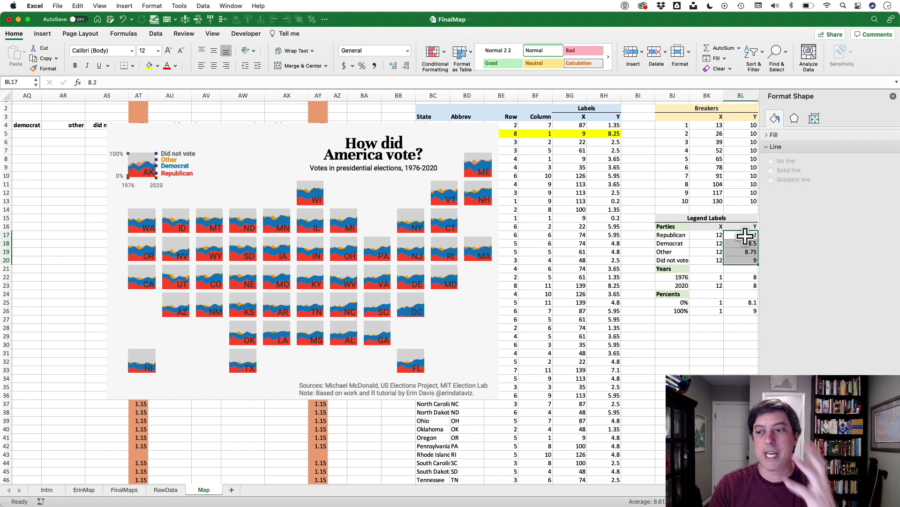
left_click(745, 236)
- Try Republican label Y values of 8, 8.1 and 8.2 in BL17
type("8")
key("Return")
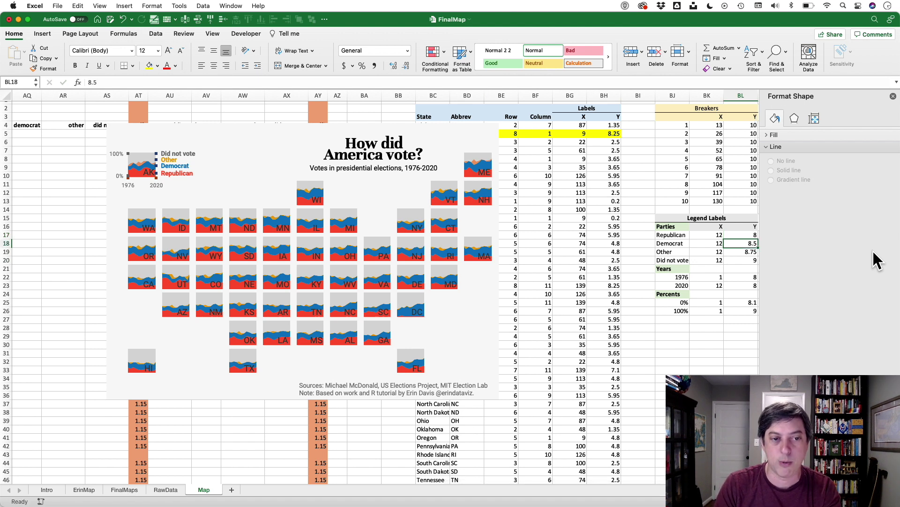
key("Up")
type("8")
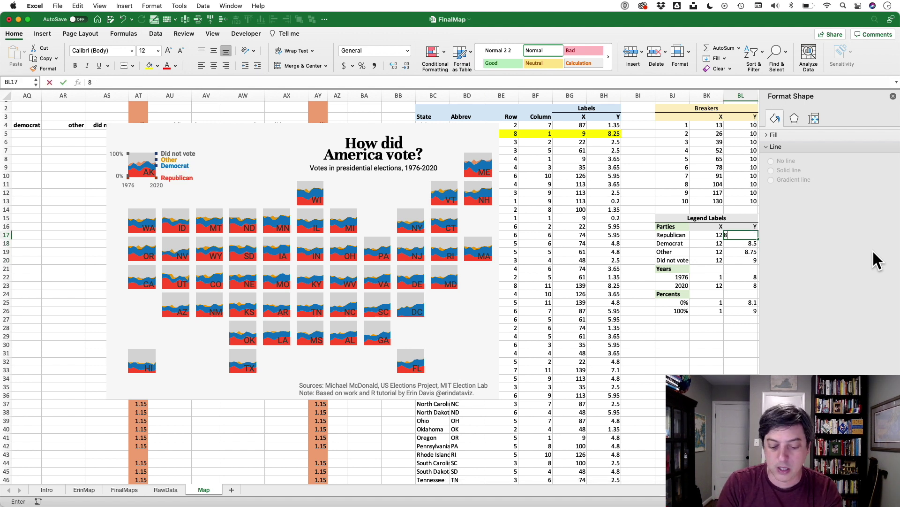
type(".1")
key("Return")
key("Left")
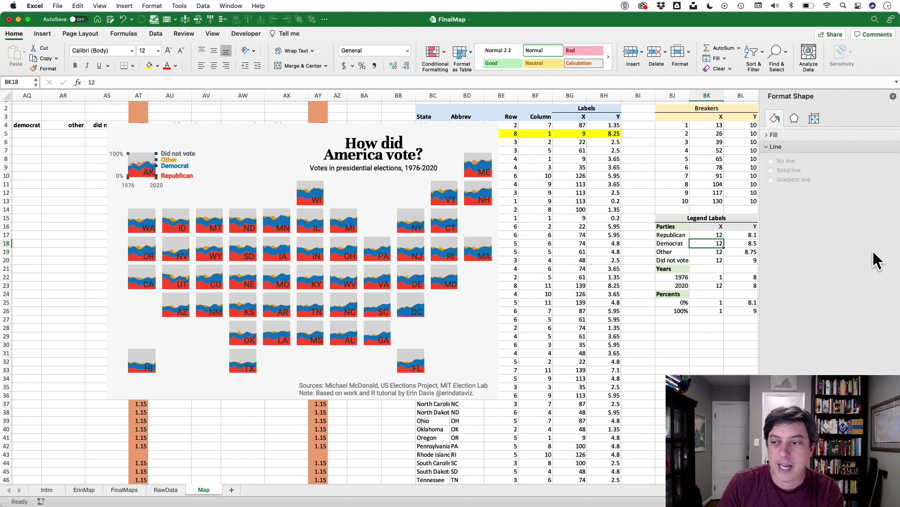
key("Right")
key("Up")
type("8.2")
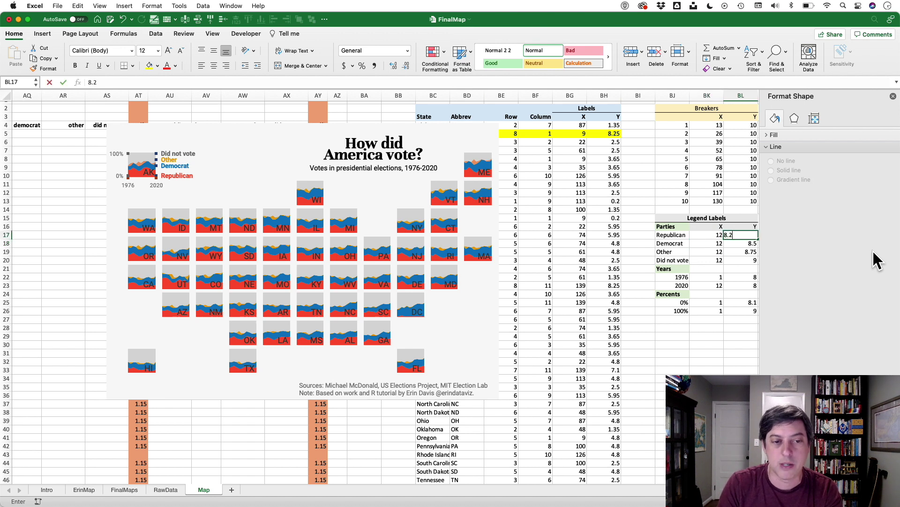
key("Return")
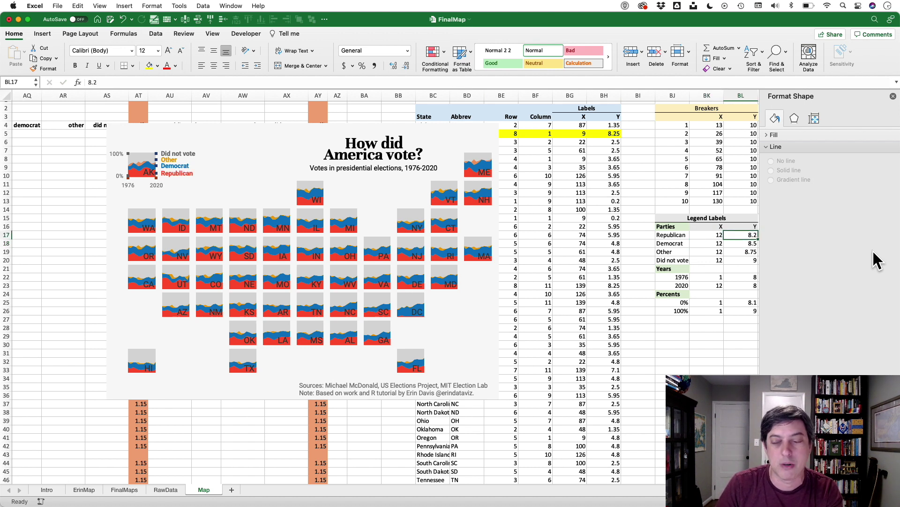
- Set the Republican label Y to 8.25, then select the map title text box
type("8.2")
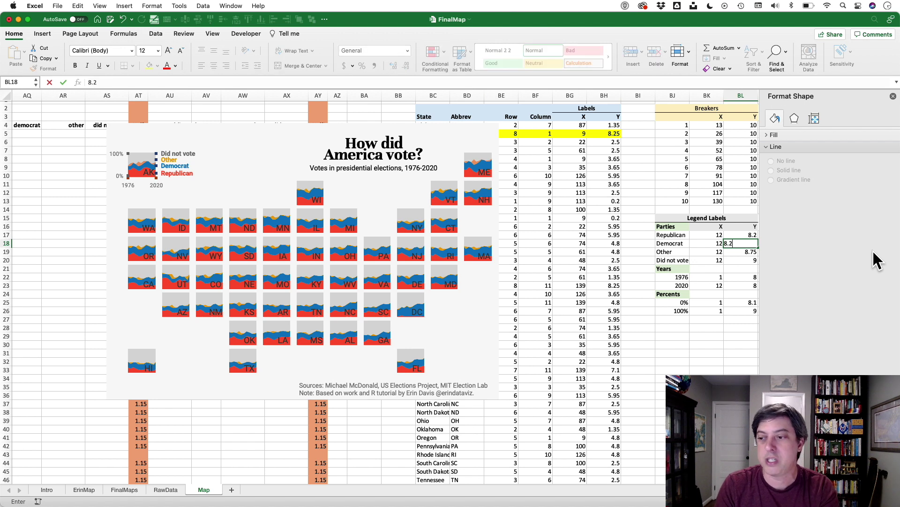
type("5")
key("Escape")
key("Up")
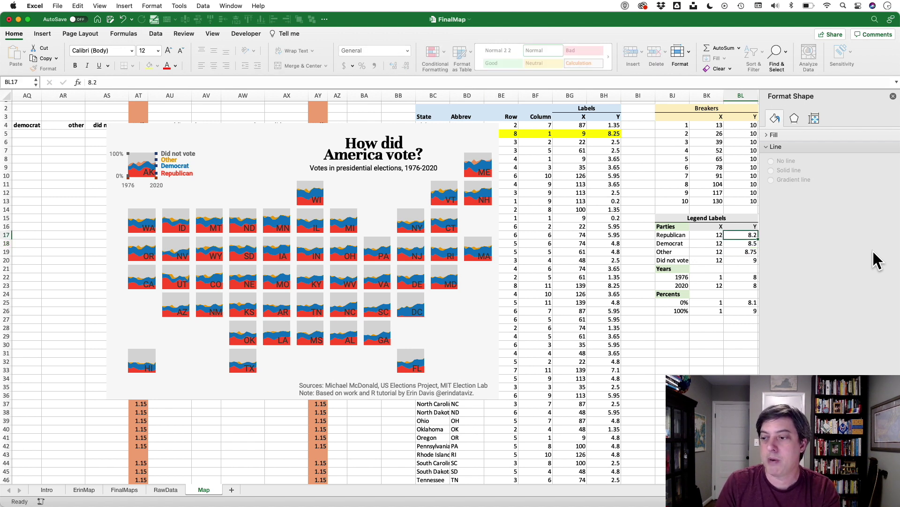
type("8")
key("Return")
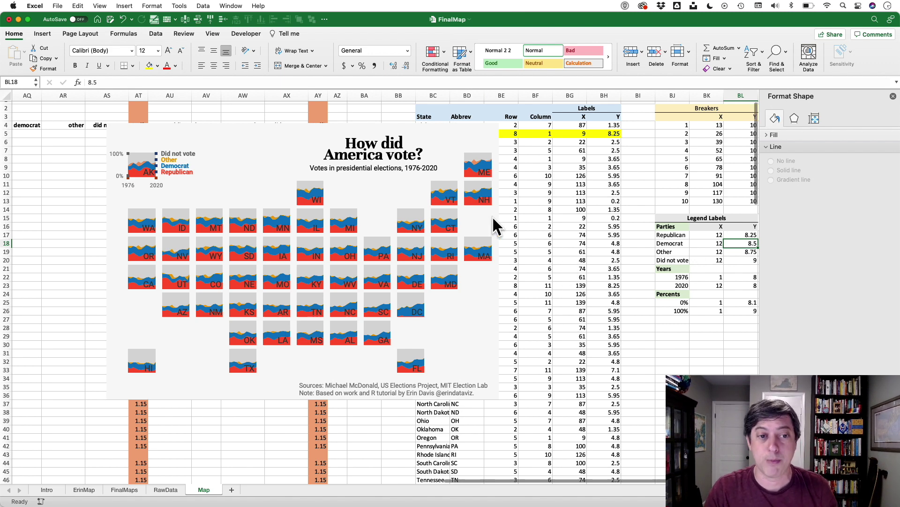
left_click(384, 157)
left_click(385, 157)
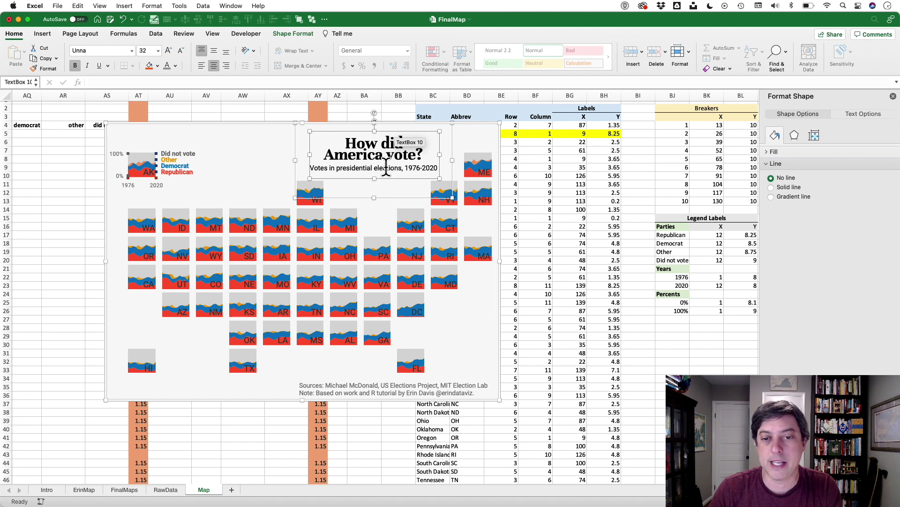
- Nudge the title text box up within the map, then compare against the FinalMaps sheet
left_click(384, 155)
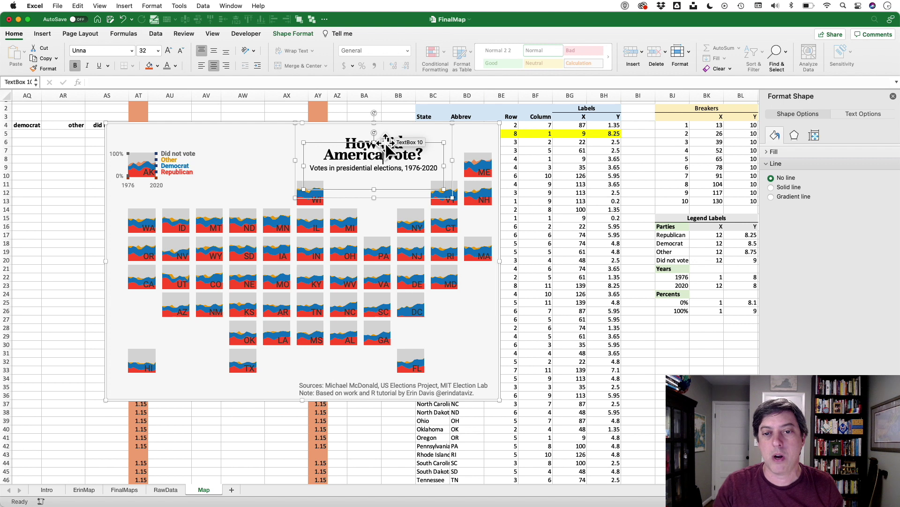
mouse_move(387, 145)
left_mouse_down()
mouse_move(394, 169)
mouse_move(387, 139)
left_mouse_up()
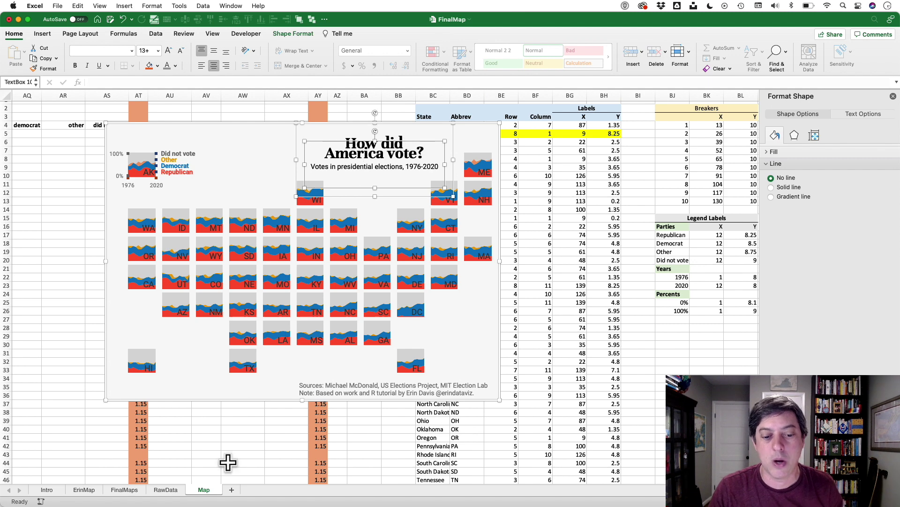
left_click(125, 490)
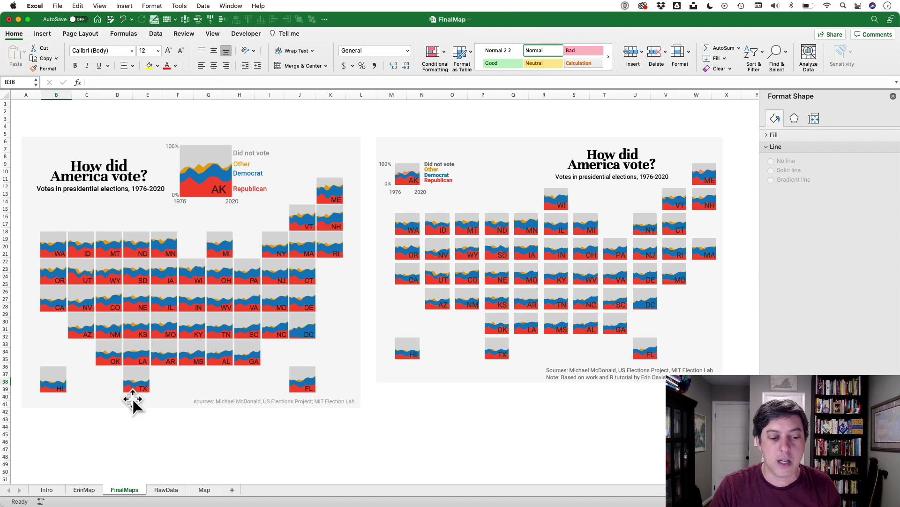
- Back on the Map sheet, select the Sources text box, then deselect it by clicking cell BF31
left_click(204, 490)
left_click(426, 399)
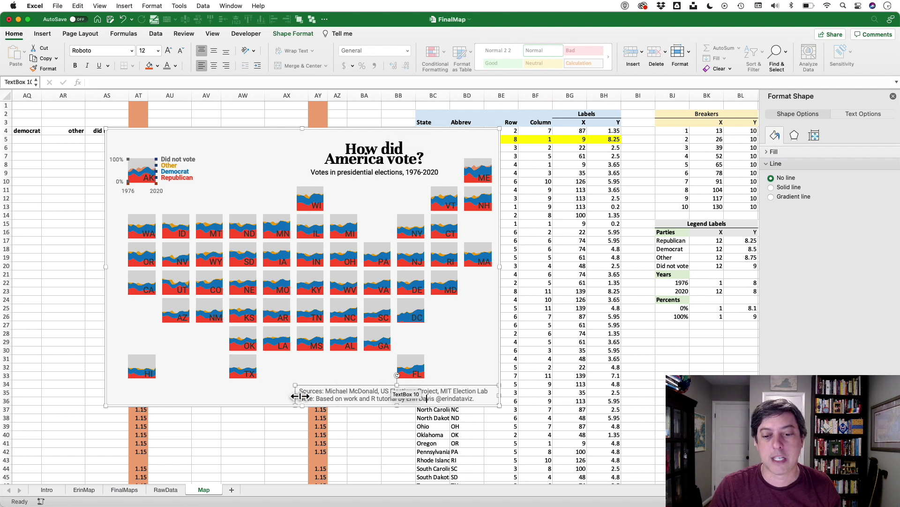
left_click(541, 358)
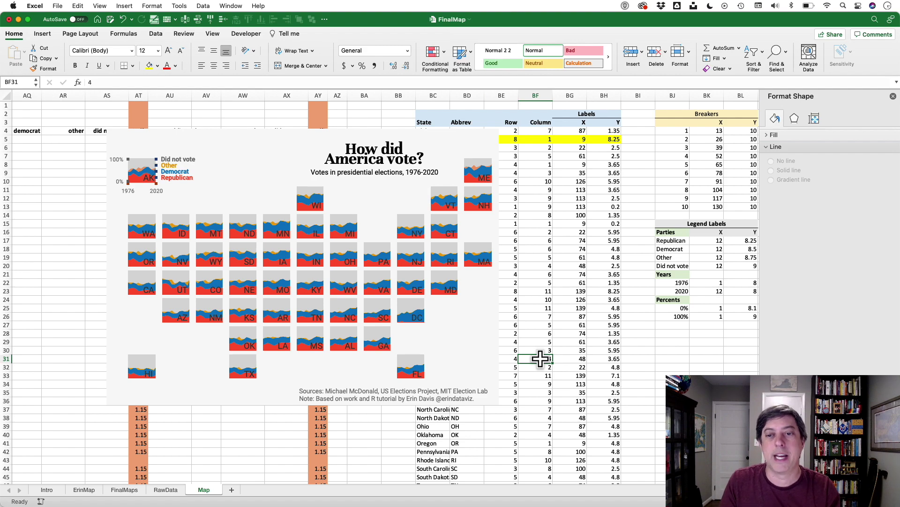
- Review columns A–E on the raw data sheet, then show the FinalMaps sheet with both finished tile maps
scroll(525, 380, "left", 5)
scroll(525, 380, "down", 1)
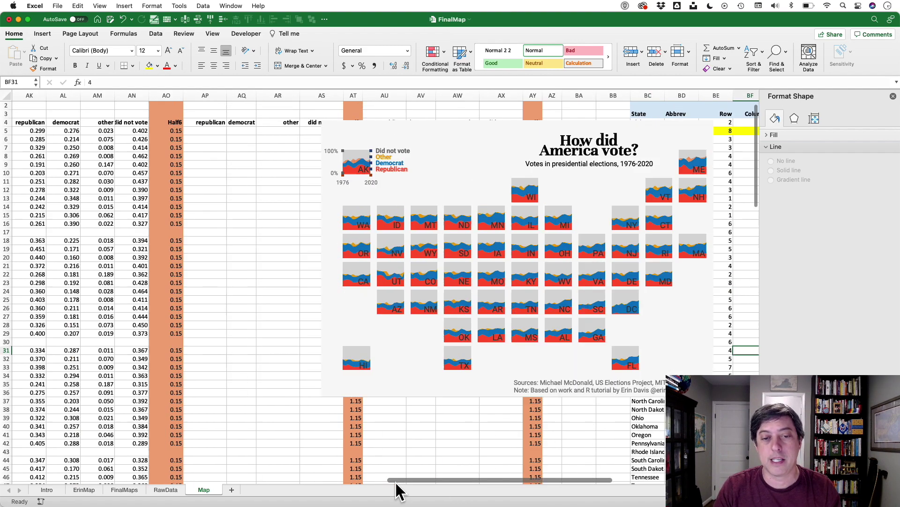
left_click_drag(395, 480, 26, 481)
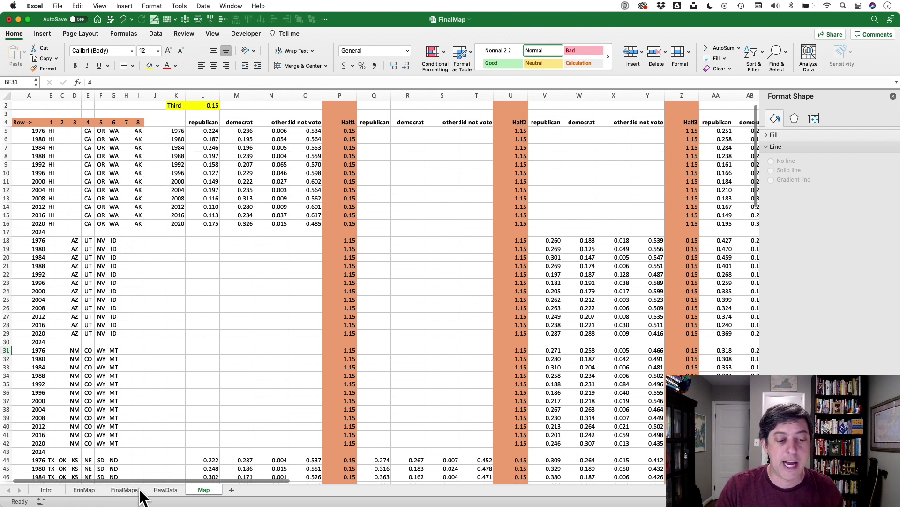
left_click(165, 489)
left_click_drag(19, 90, 171, 95)
left_click(206, 489)
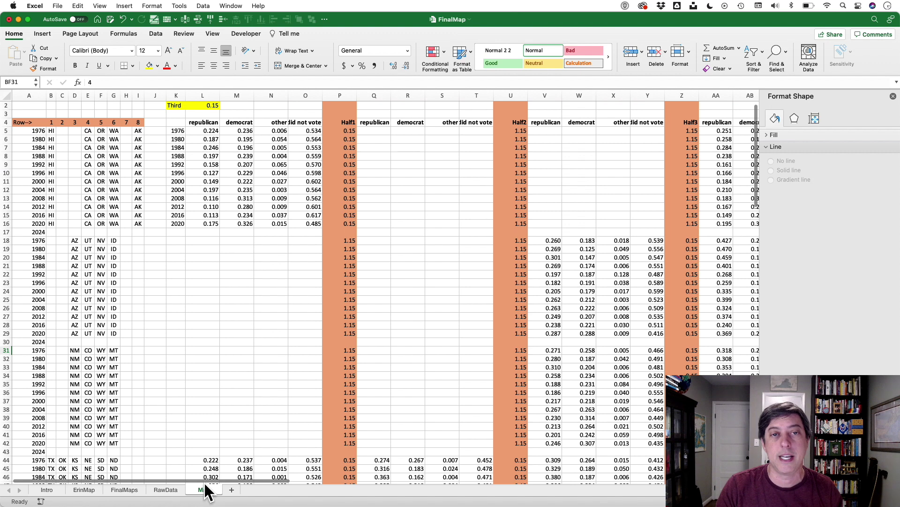
left_click(133, 491)
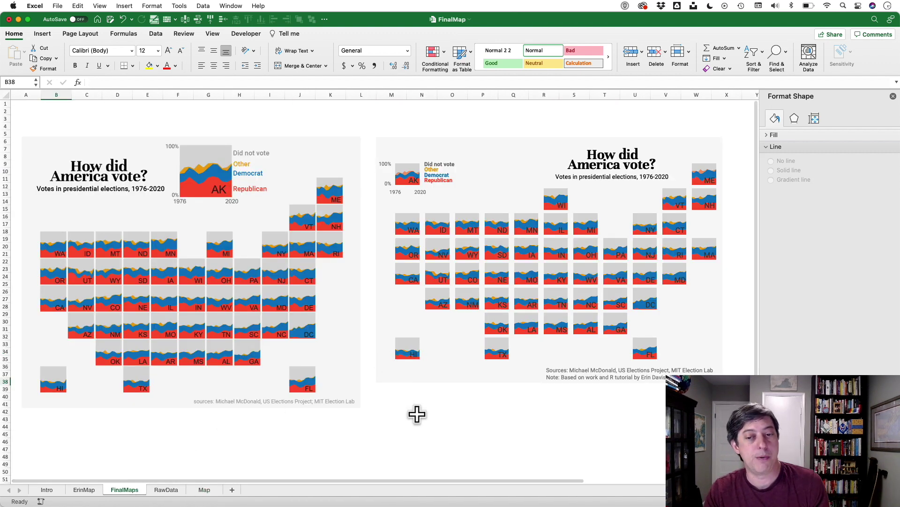